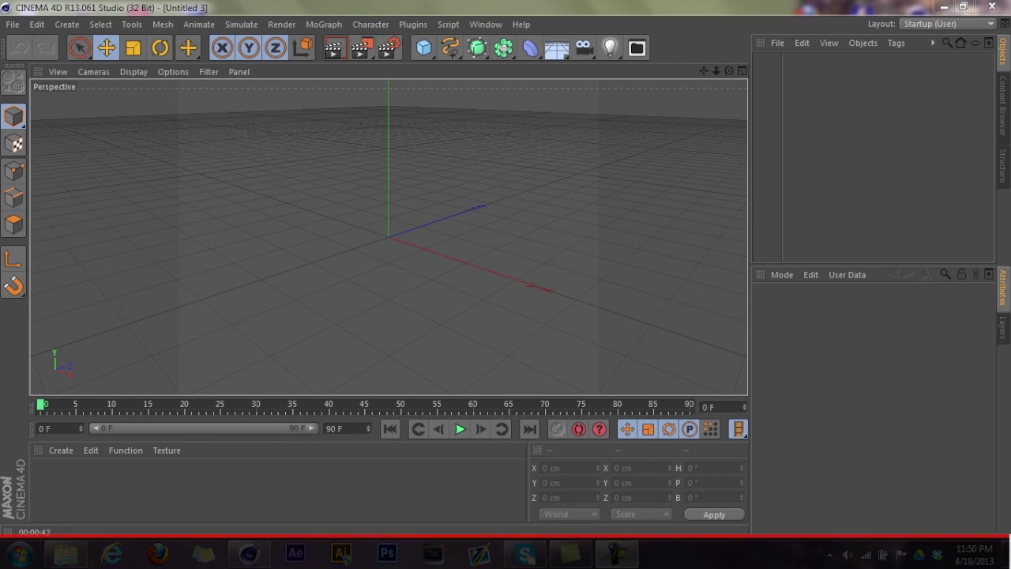
Set the render output to the HDV/HDTV 720 29.97 preset and lock its width-to-height ratio
{"action": "left_click", "coordinate": [388, 48]}
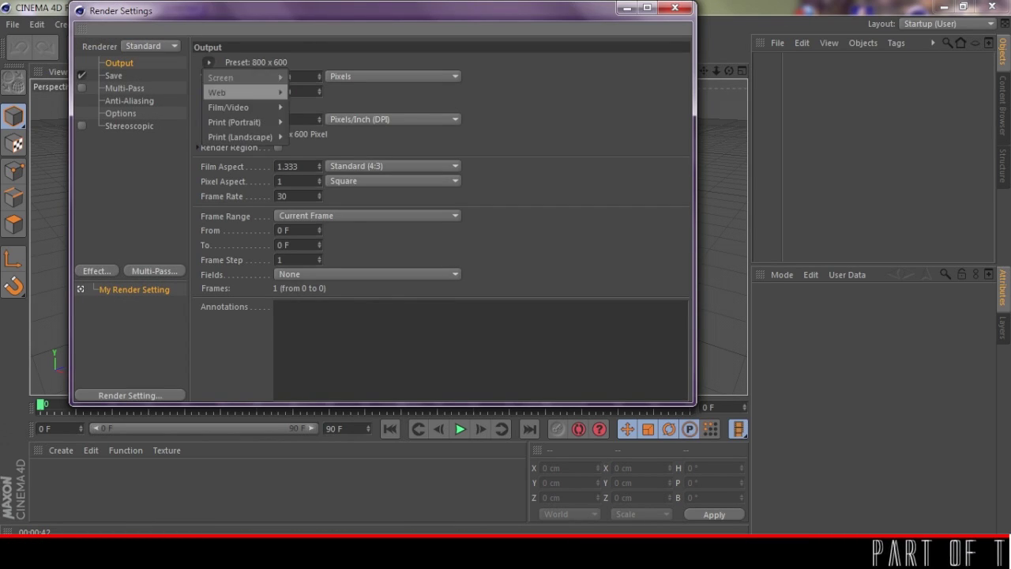
{"action": "mouse_move", "coordinate": [243, 107]}
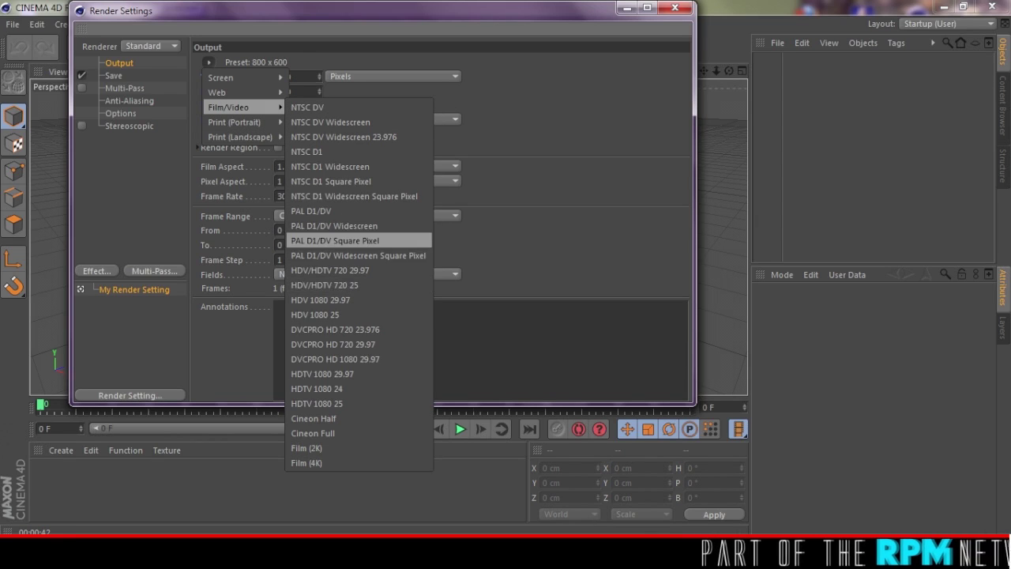
{"action": "left_click", "coordinate": [329, 270]}
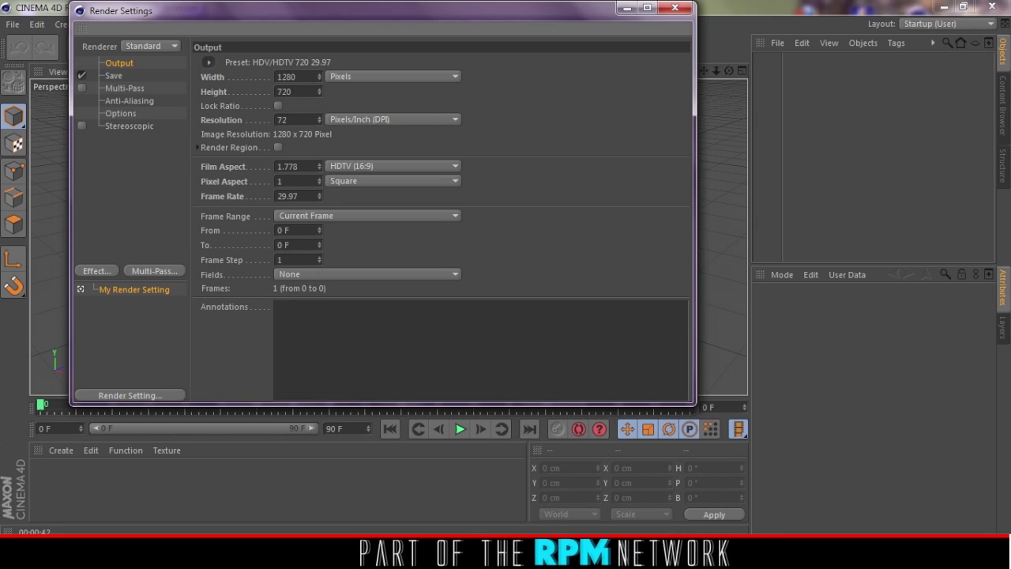
{"action": "left_click", "coordinate": [278, 106]}
{"action": "left_click", "coordinate": [133, 193]}
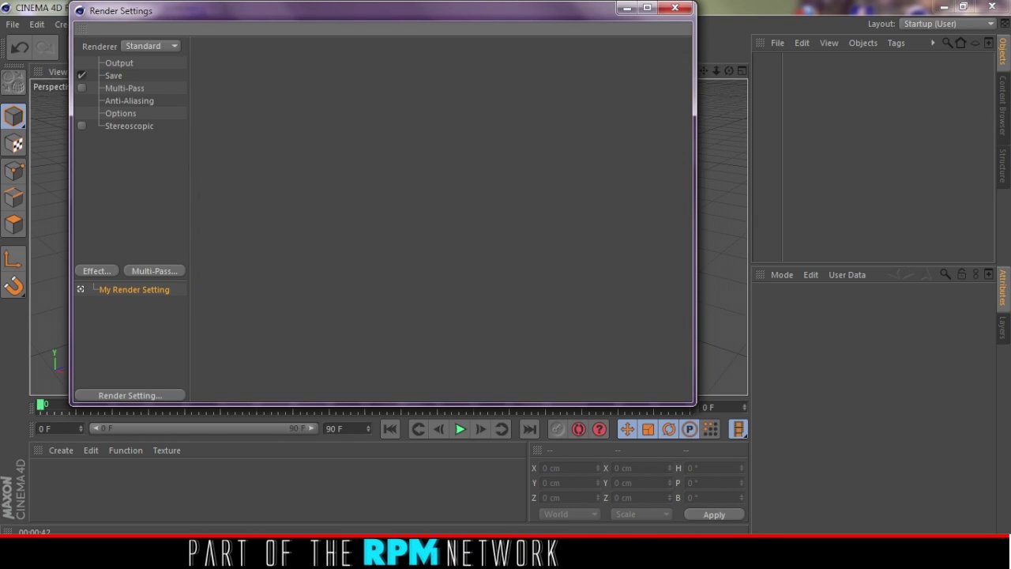
{"action": "left_click", "coordinate": [675, 8]}
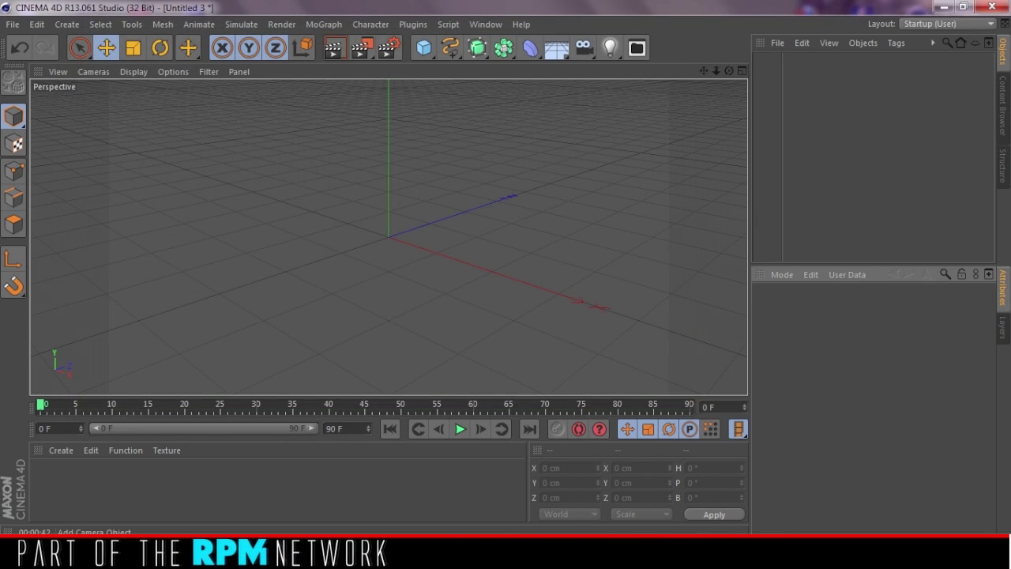
Add a camera and set its heading and pitch rotation to 0°
{"action": "left_click", "coordinate": [583, 49]}
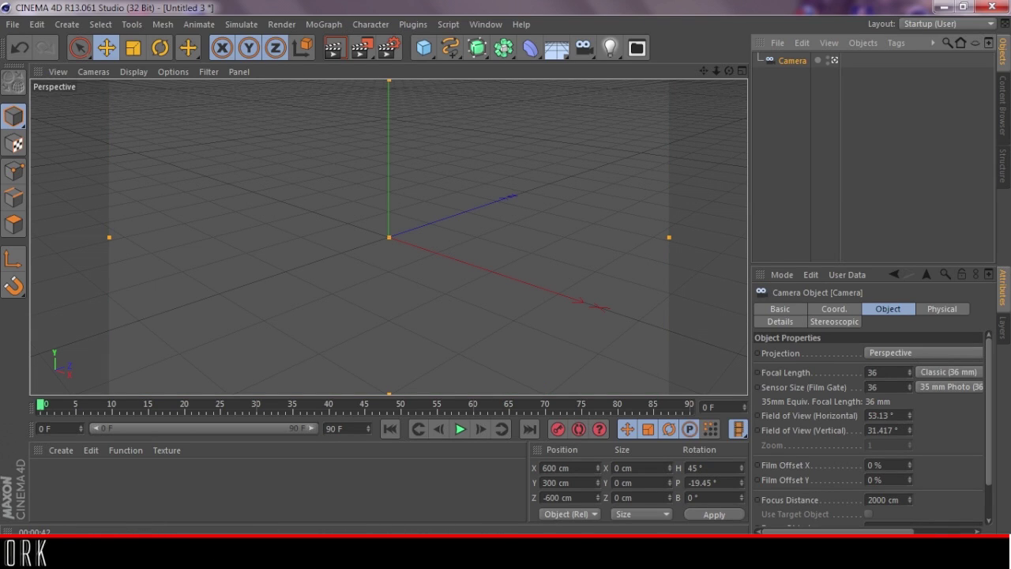
{"action": "left_click", "coordinate": [834, 309]}
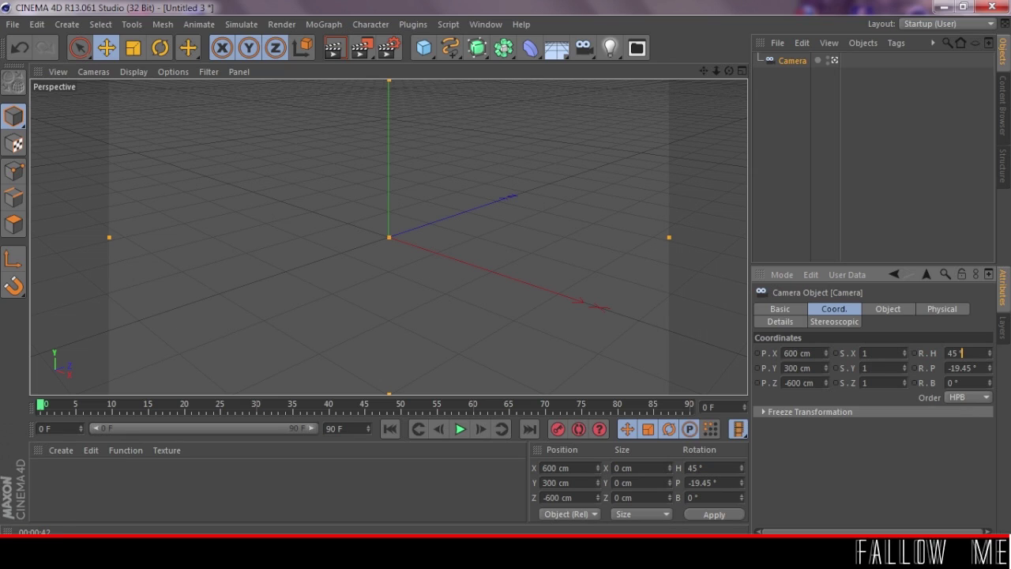
{"action": "type", "text": "0"}
{"action": "key", "text": "Tab"}
{"action": "type", "text": "0"}
{"action": "key", "text": "Tab"}
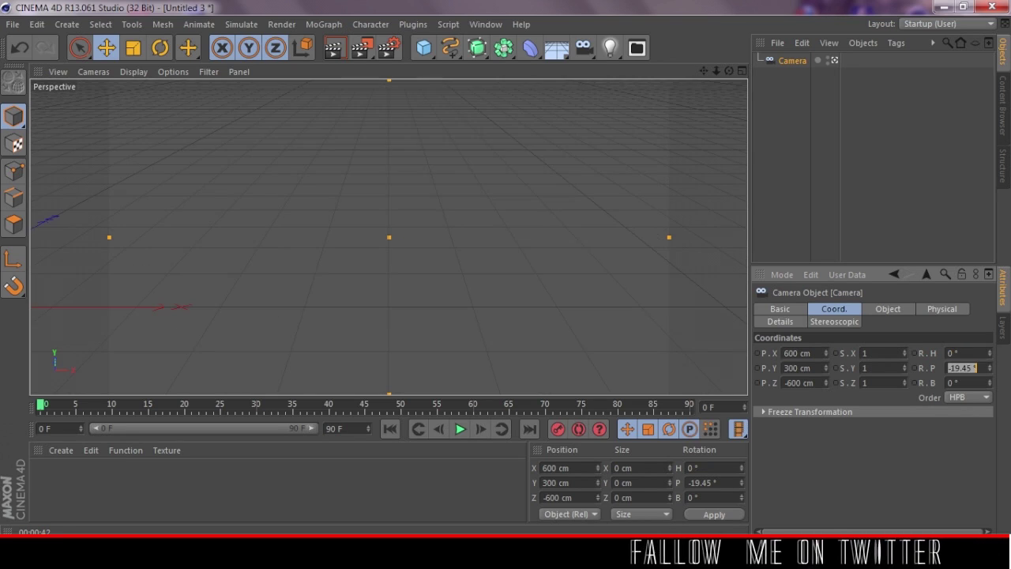
{"action": "key", "text": "Tab"}
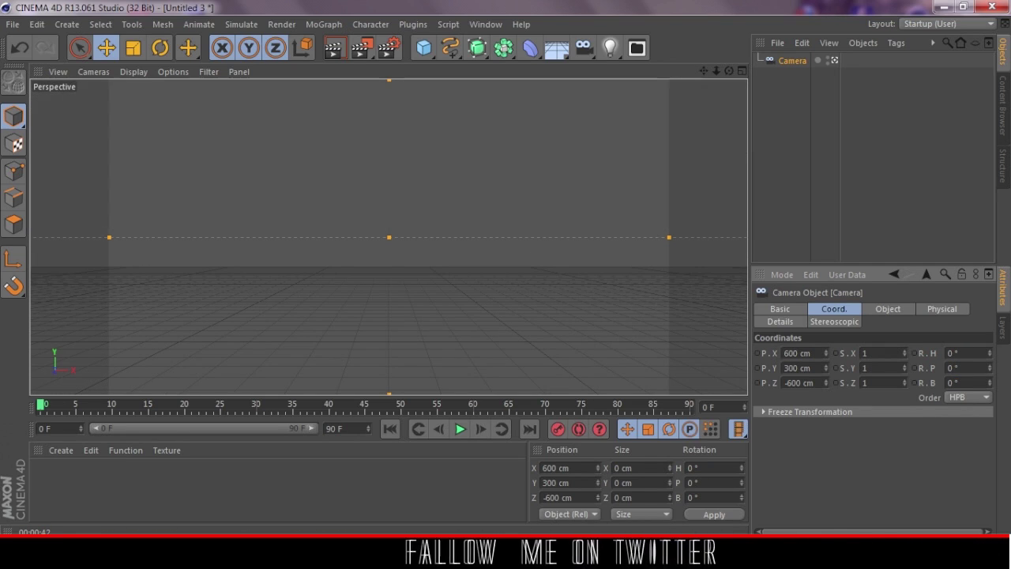
Set the camera's X and Y positions to 0 cm and its Z position to -800 cm
{"action": "type", "text": "0"}
{"action": "key", "text": "Tab"}
{"action": "type", "text": "0"}
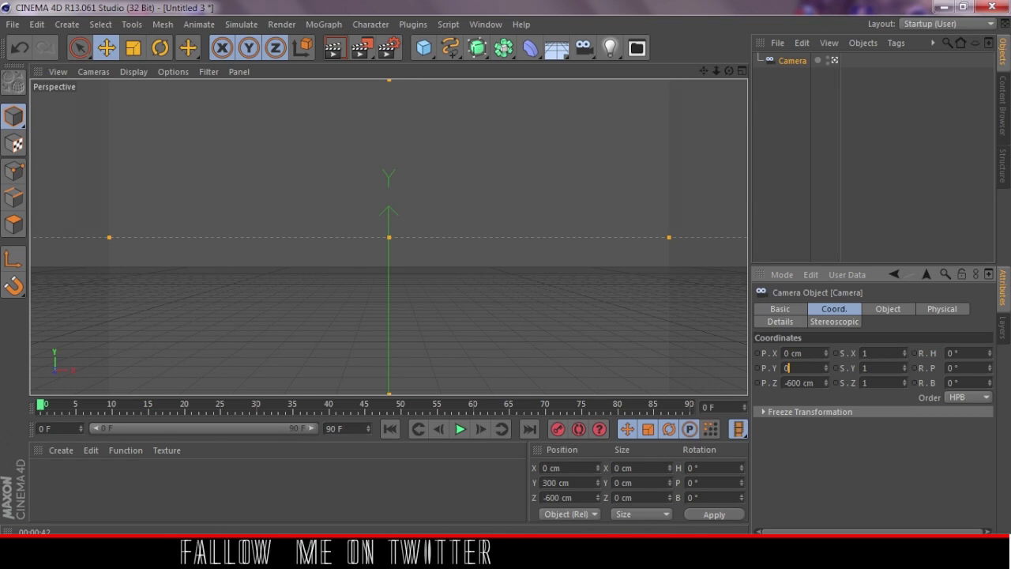
{"action": "left_click", "coordinate": [826, 352]}
{"action": "key", "text": "Tab"}
{"action": "key", "text": "Tab"}
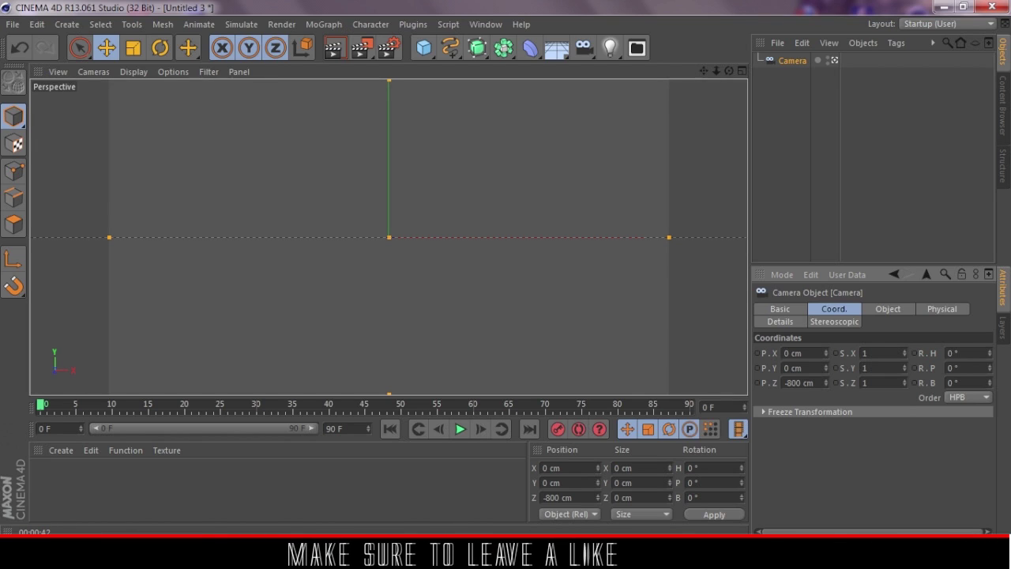
Check the framing with a temporary cube, delete it, and set the camera's Z position to -900 cm
{"action": "left_click", "coordinate": [425, 48]}
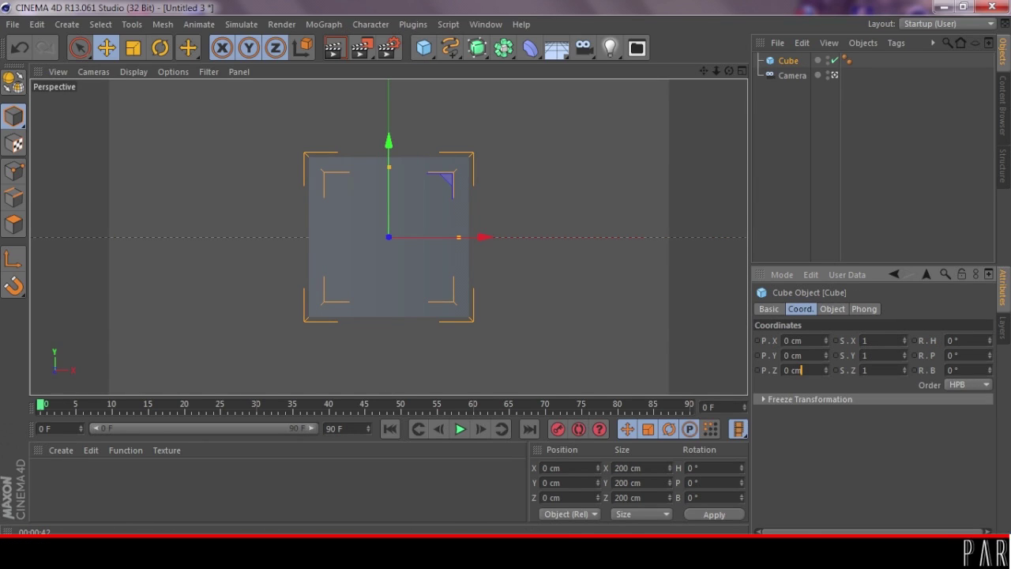
{"action": "key", "text": "Delete"}
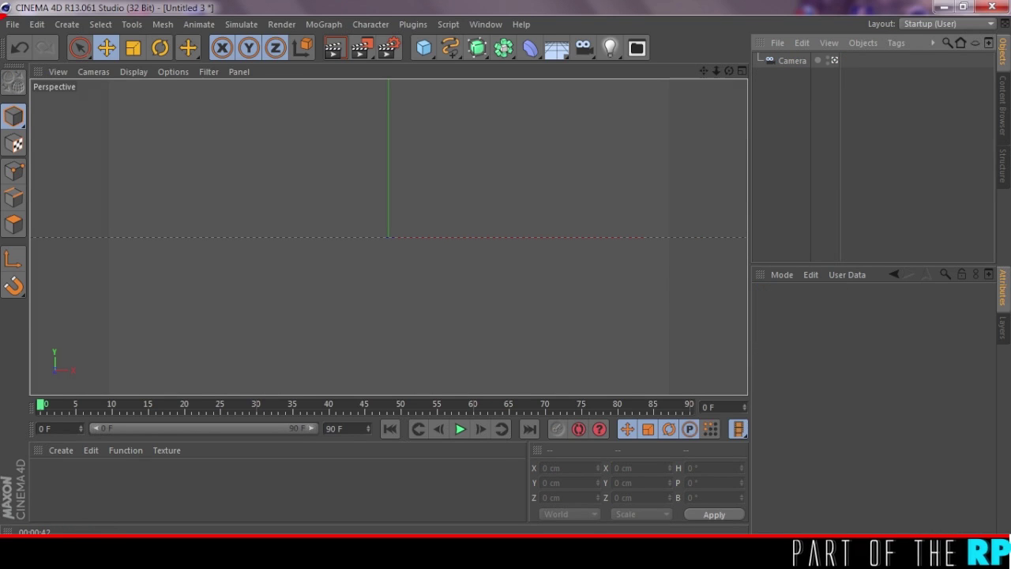
{"action": "left_click", "coordinate": [792, 60]}
{"action": "double_click", "coordinate": [795, 383]}
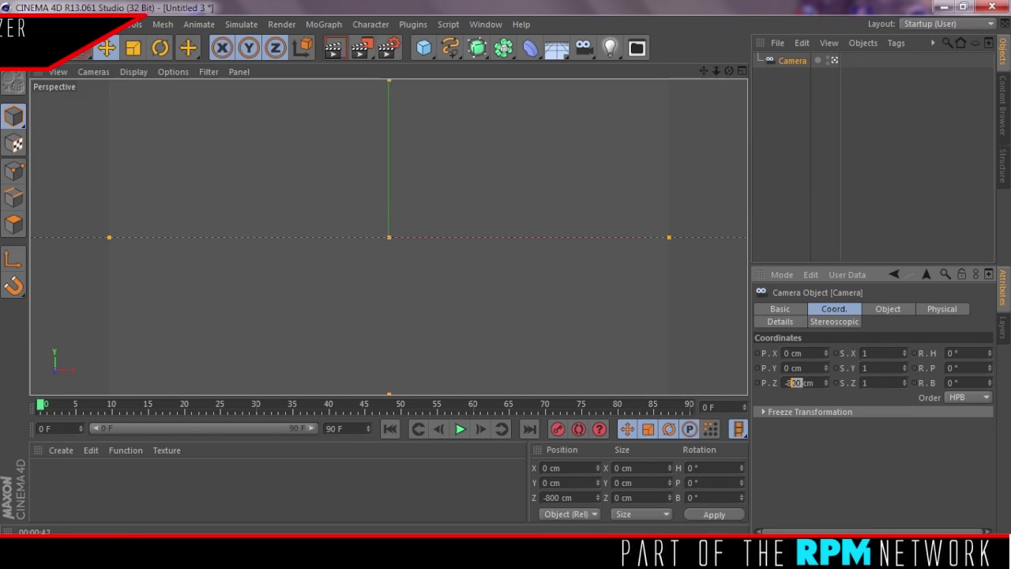
{"action": "type", "text": "-900"}
{"action": "key", "text": "Return"}
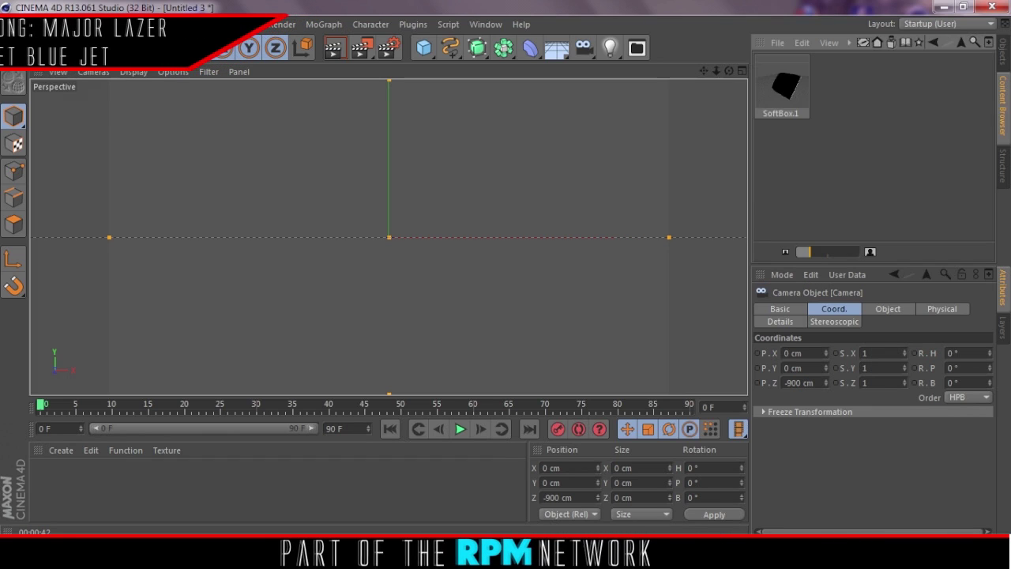
{"action": "left_click", "coordinate": [797, 158]}
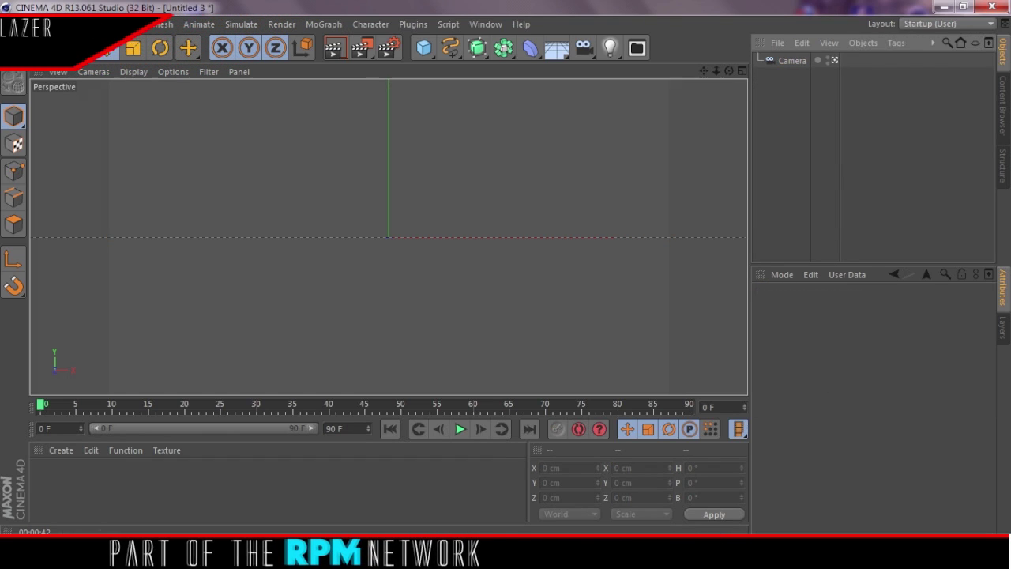
Add a MoText object and set its alignment to Middle
{"action": "left_click", "coordinate": [323, 25]}
{"action": "left_click", "coordinate": [335, 195]}
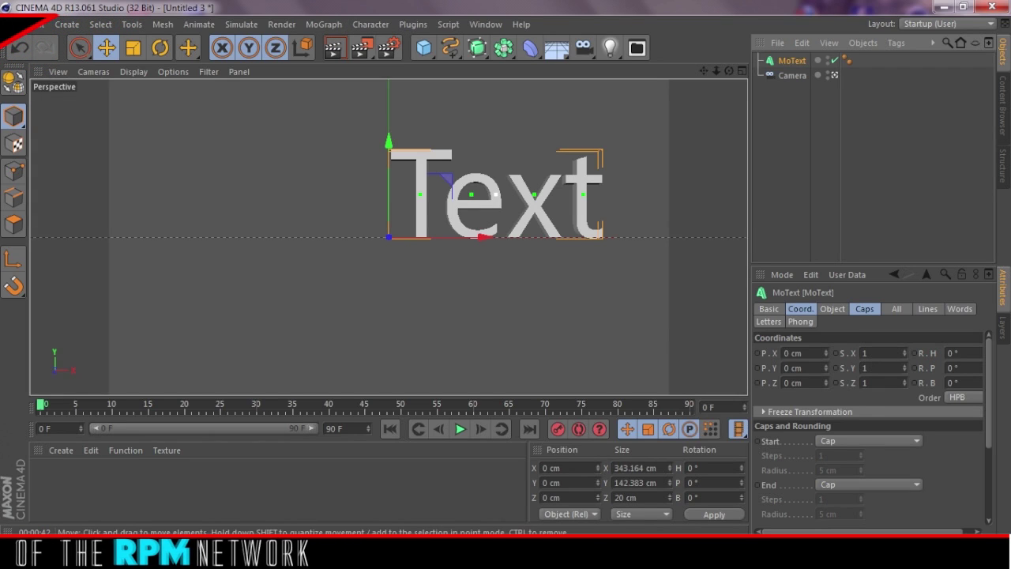
{"action": "left_click", "coordinate": [832, 309]}
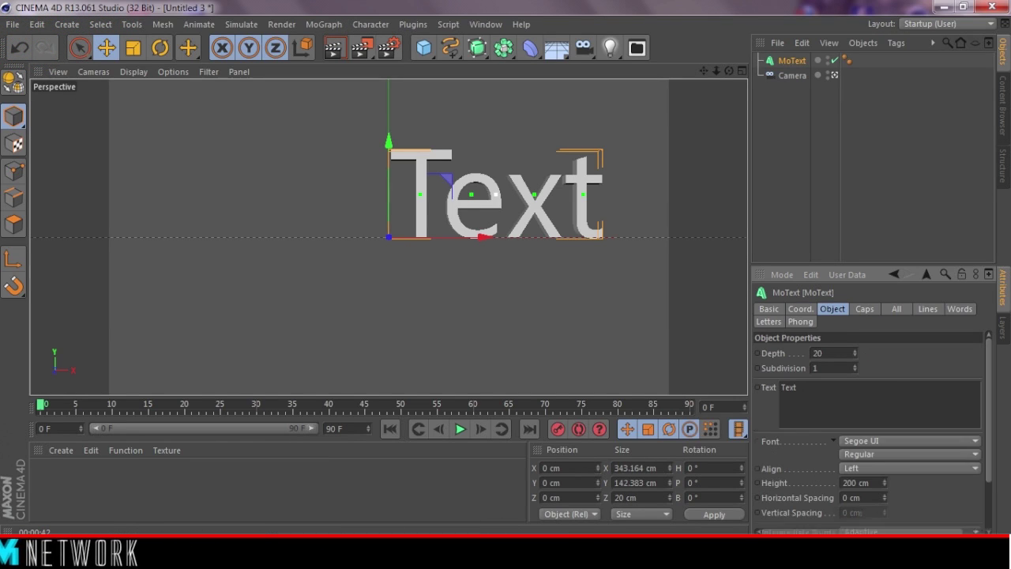
{"action": "left_click", "coordinate": [909, 467]}
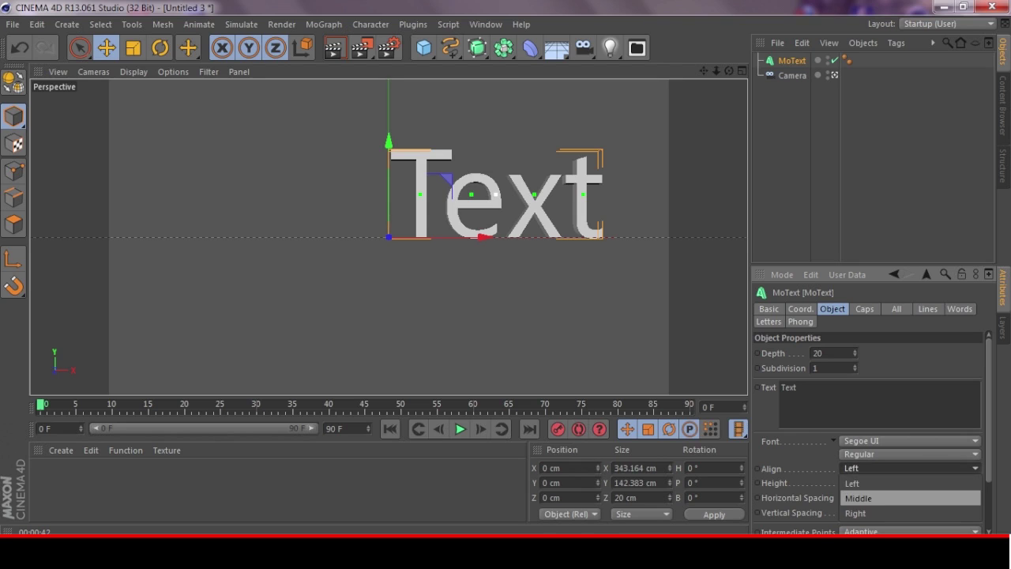
{"action": "left_click", "coordinate": [869, 496]}
Set the MoText font to Brock Vandalo and its text to xGhostFox
{"action": "left_click", "coordinate": [909, 440]}
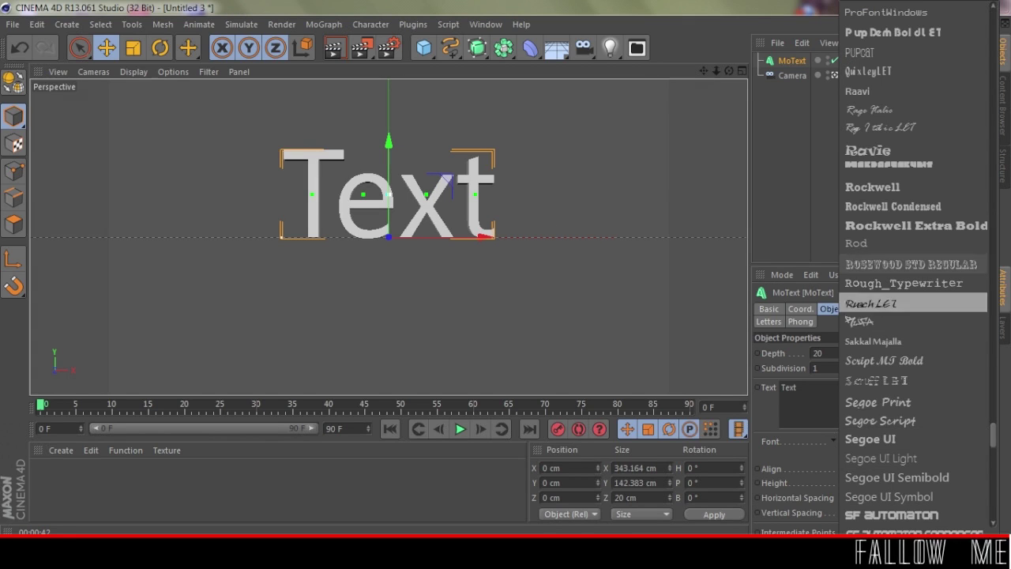
{"action": "scroll", "coordinate": [908, 300], "scroll_direction": "up", "scroll_amount": 15}
{"action": "scroll", "coordinate": [908, 300], "scroll_direction": "up", "scroll_amount": 20}
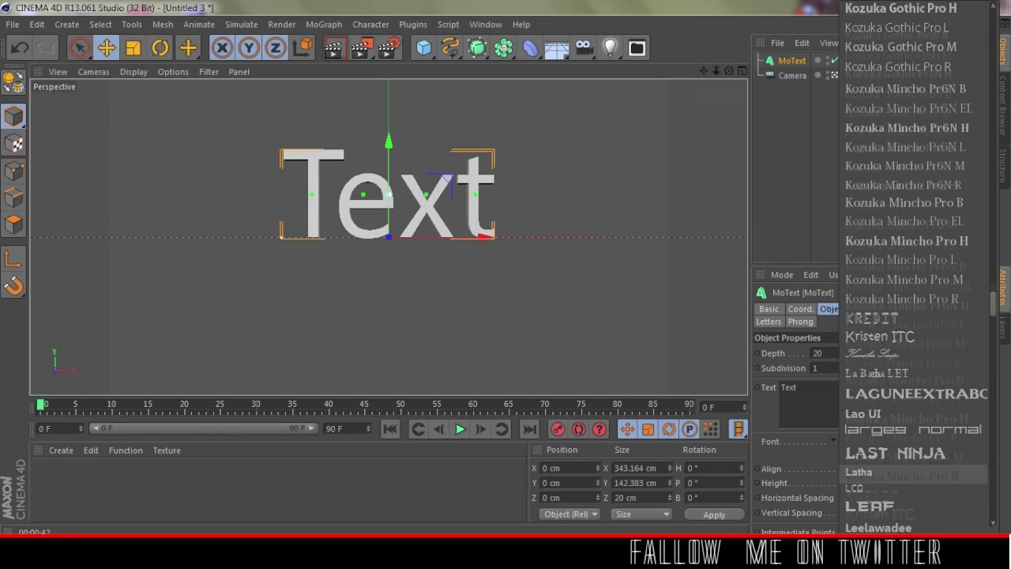
{"action": "scroll", "coordinate": [908, 300], "scroll_direction": "up", "scroll_amount": 20}
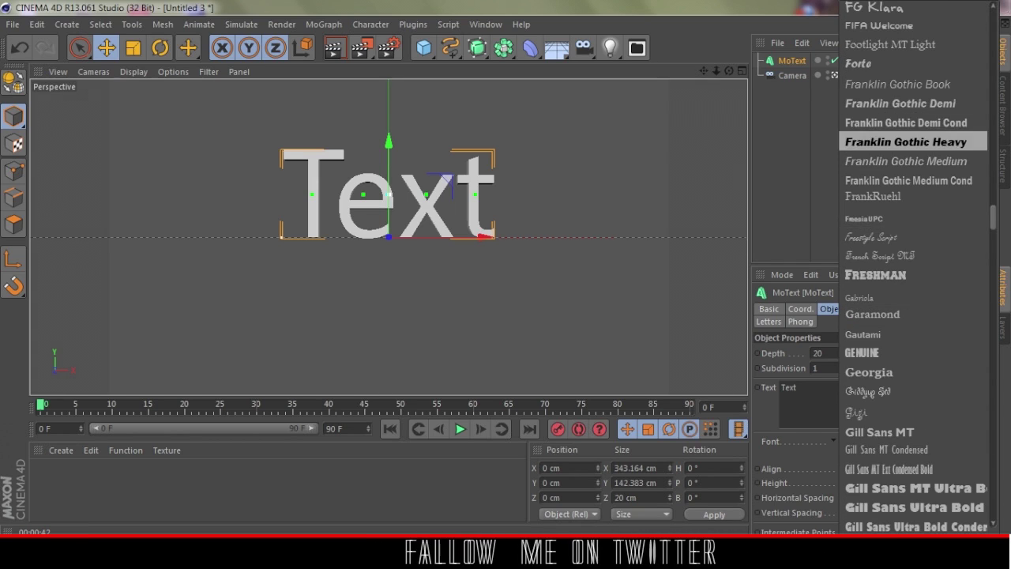
{"action": "scroll", "coordinate": [908, 155], "scroll_direction": "down", "scroll_amount": 10}
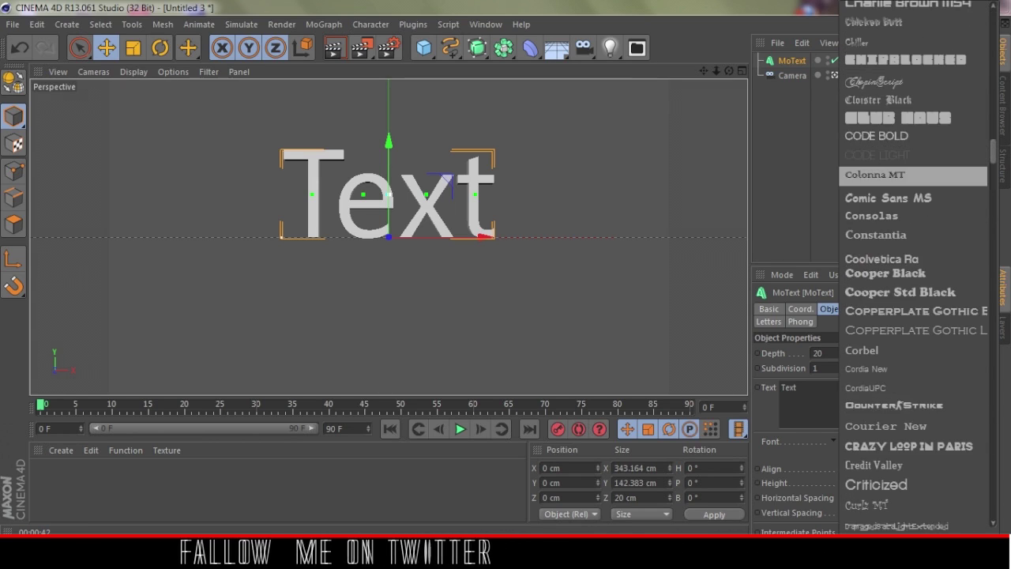
{"action": "scroll", "coordinate": [909, 263], "scroll_direction": "up", "scroll_amount": 6}
{"action": "scroll", "coordinate": [908, 308], "scroll_direction": "up", "scroll_amount": 13}
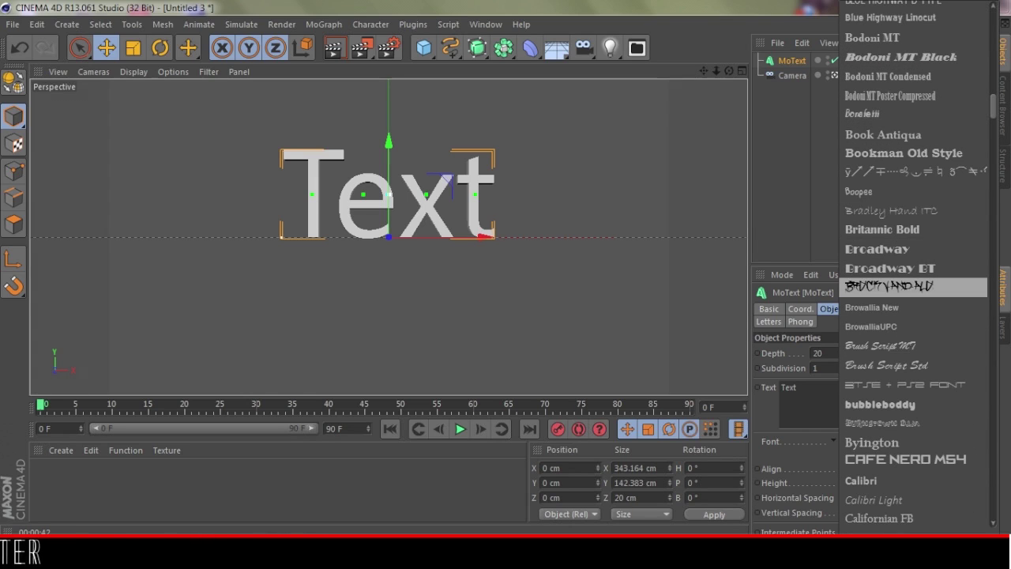
{"action": "left_click", "coordinate": [889, 286]}
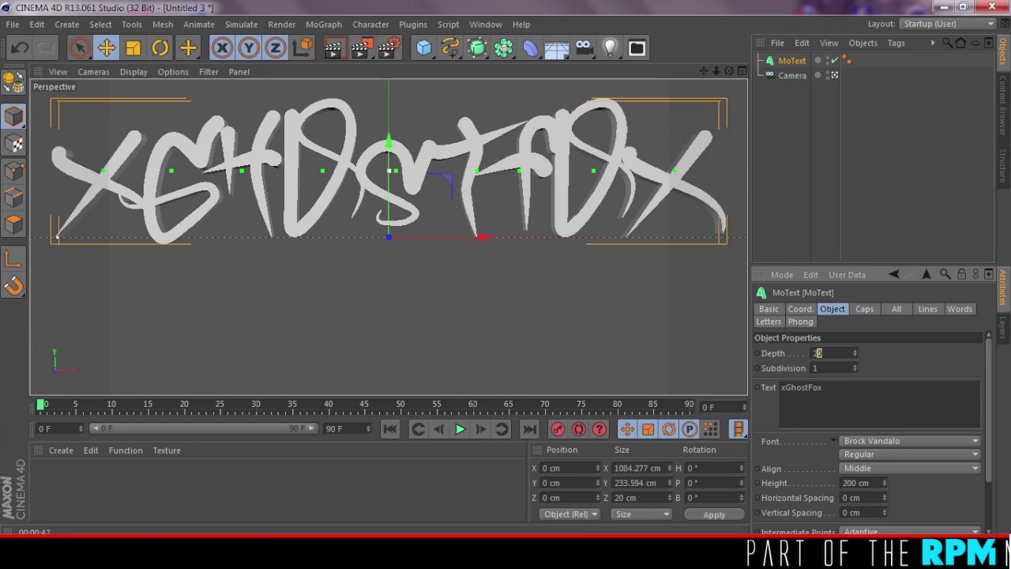
Try a depth of 50 for the text, and settle on a depth of 100
{"action": "type", "text": "5"}
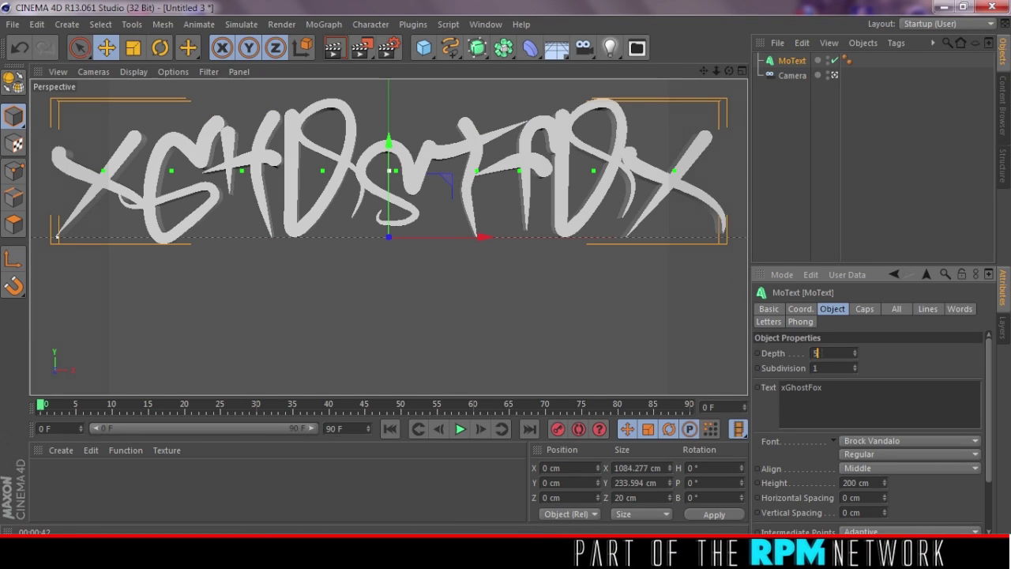
{"action": "type", "text": "0"}
{"action": "key", "text": "Return"}
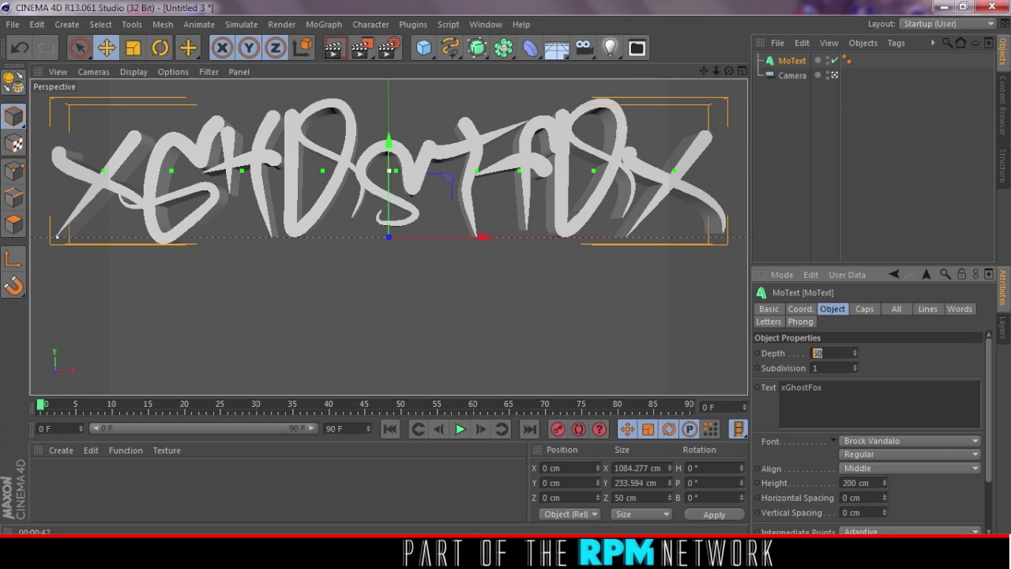
{"action": "type", "text": "100"}
{"action": "key", "text": "Return"}
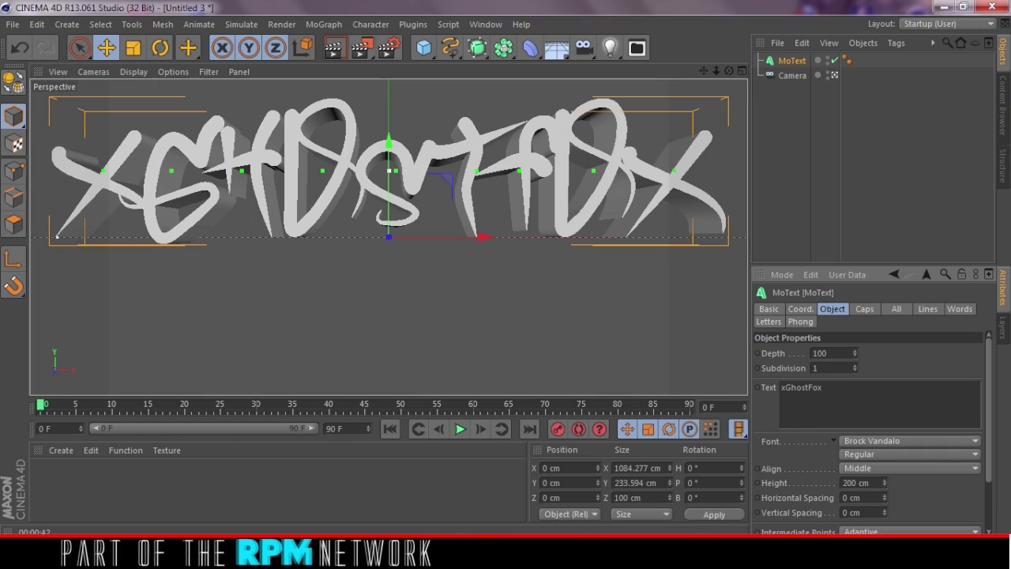
Tighten the text's horizontal spacing to -26 cm and move the text down about 99 cm to centre it vertically
{"action": "left_click_drag", "start_coordinate": [885, 498], "coordinate": [885, 518]}
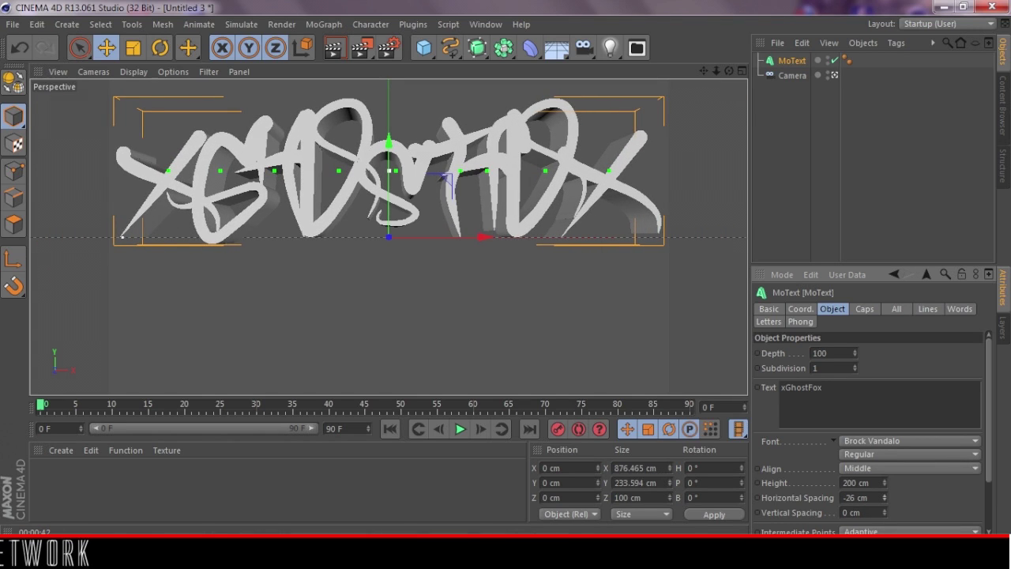
{"action": "left_click_drag", "start_coordinate": [388, 202], "coordinate": [388, 265]}
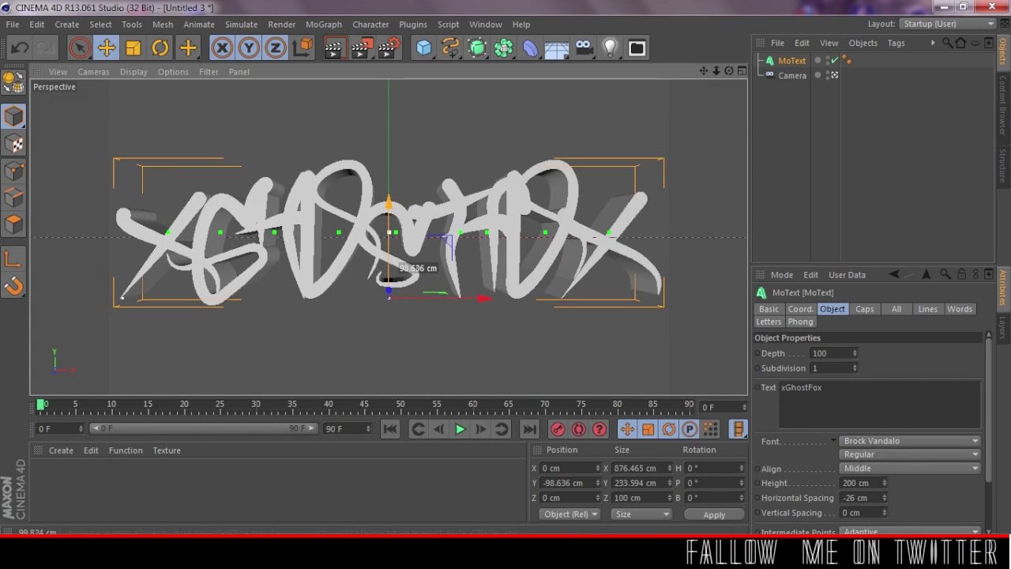
Set both the start and end caps of the text to Fillet Cap
{"action": "left_click", "coordinate": [864, 309]}
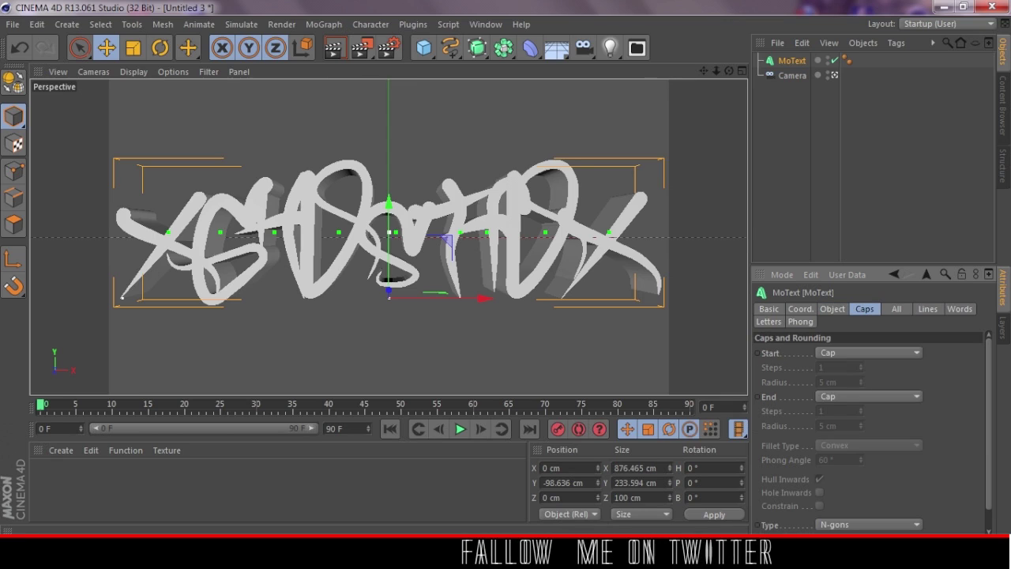
{"action": "left_click", "coordinate": [868, 352]}
{"action": "left_click", "coordinate": [838, 412]}
{"action": "left_click", "coordinate": [868, 397]}
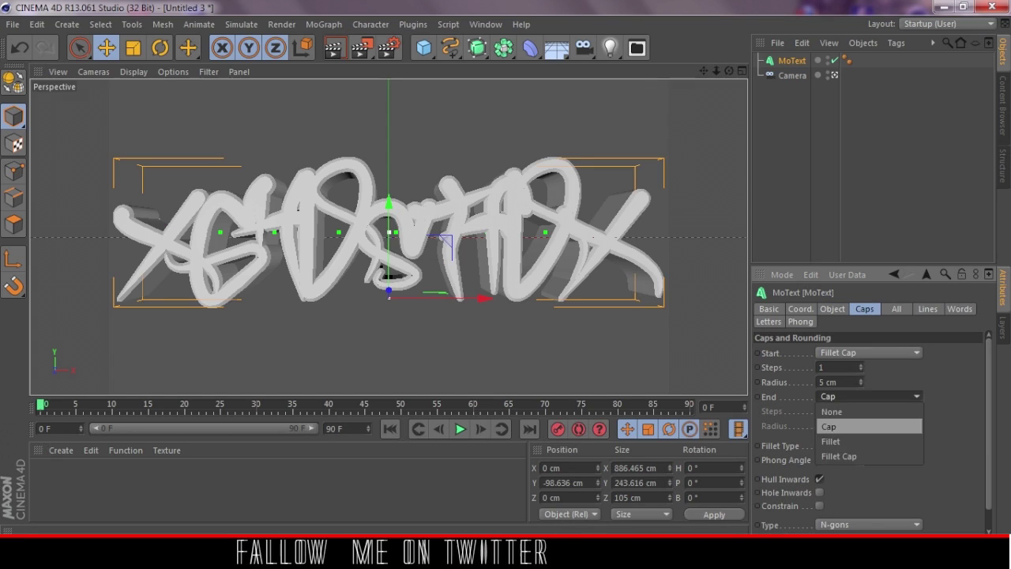
{"action": "left_click", "coordinate": [839, 456]}
Give the text's start cap fillet 5 steps and a 2 cm radius
{"action": "left_click", "coordinate": [837, 367]}
{"action": "type", "text": "5"}
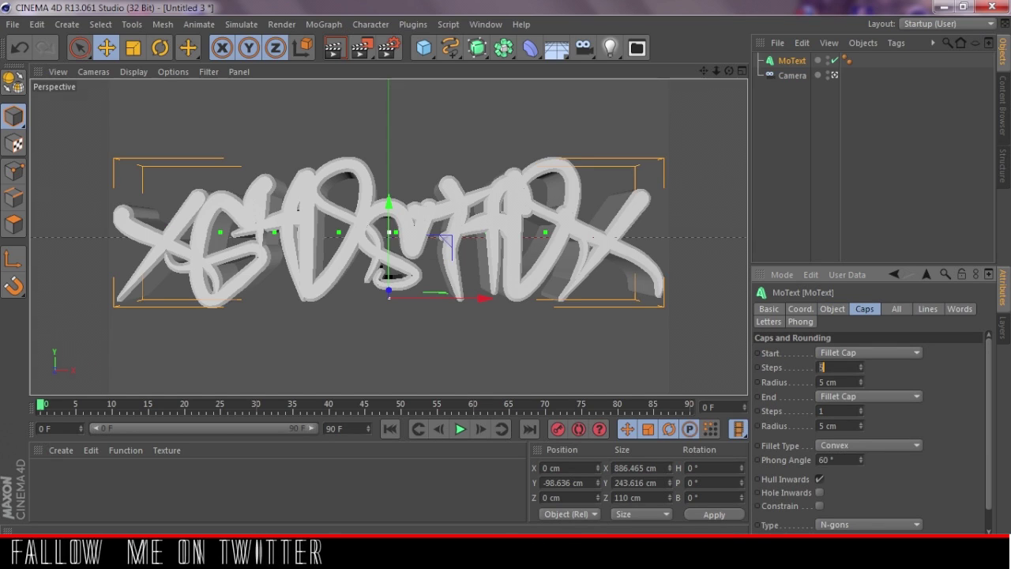
{"action": "key", "text": "Tab"}
{"action": "type", "text": "2"}
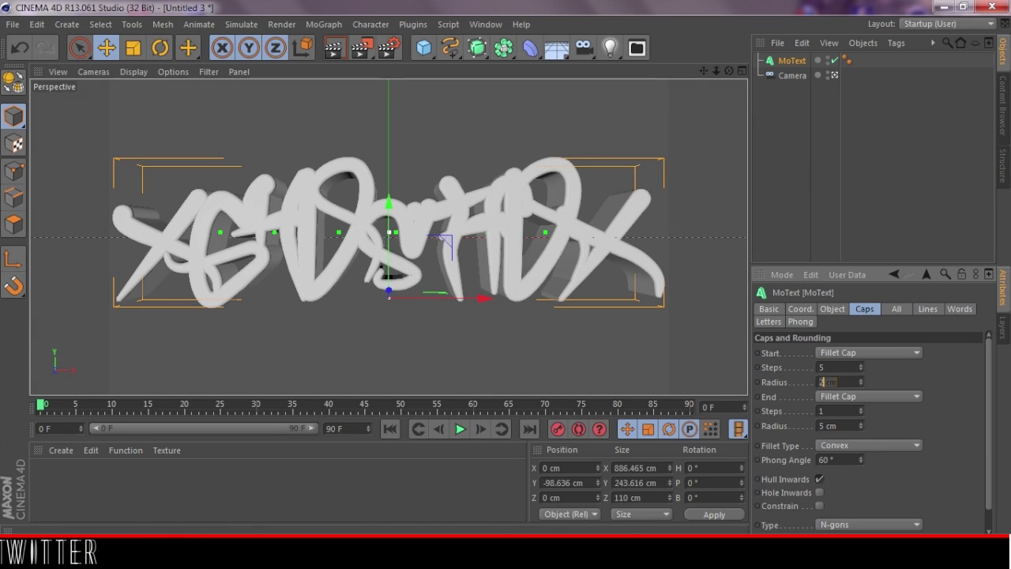
{"action": "key", "text": "Tab"}
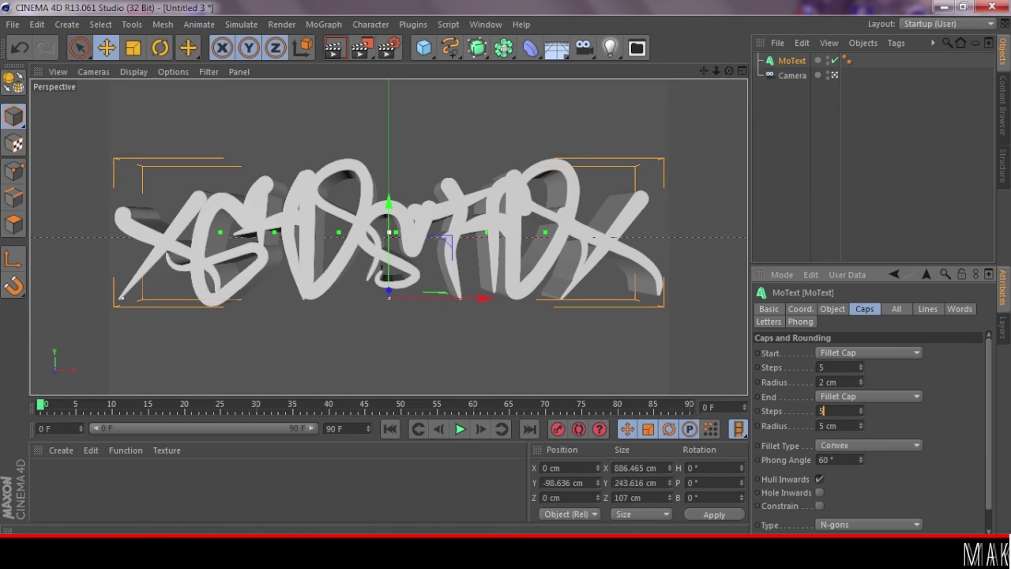
Give the text's end cap fillet 5 steps and a 2 cm radius
{"action": "key", "text": "Tab"}
{"action": "type", "text": "2"}
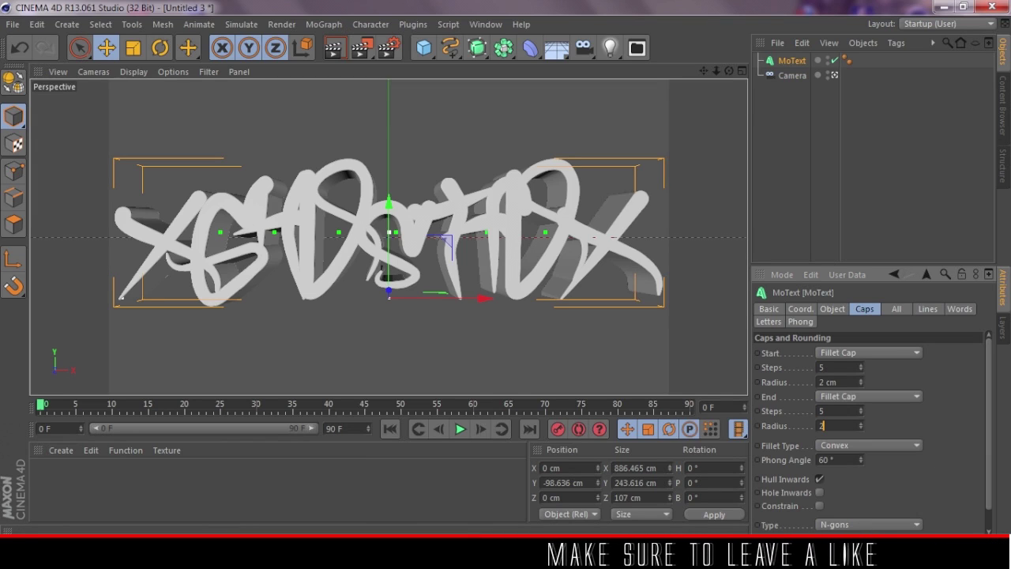
{"action": "left_click", "coordinate": [768, 309]}
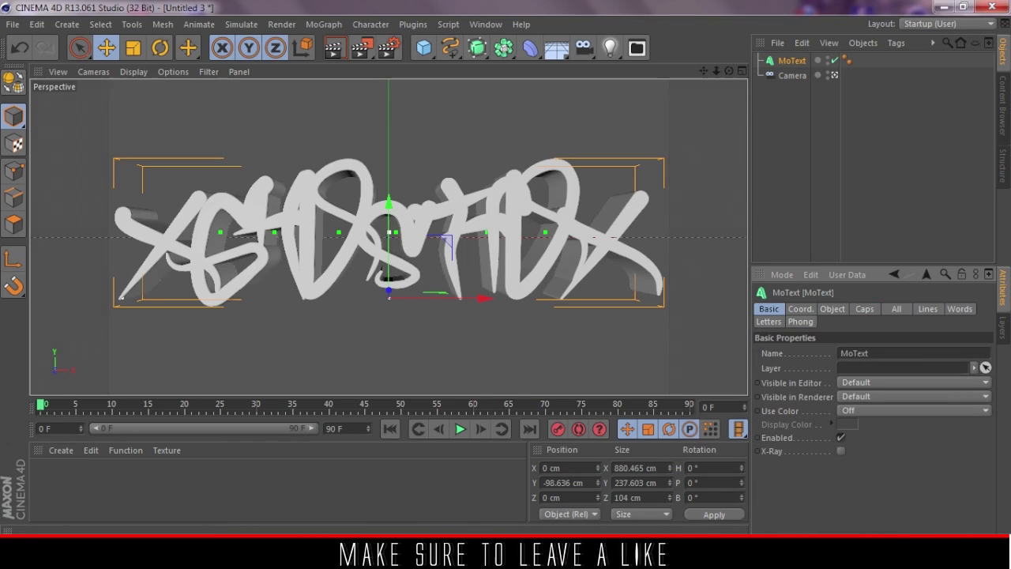
{"action": "left_click", "coordinate": [800, 309]}
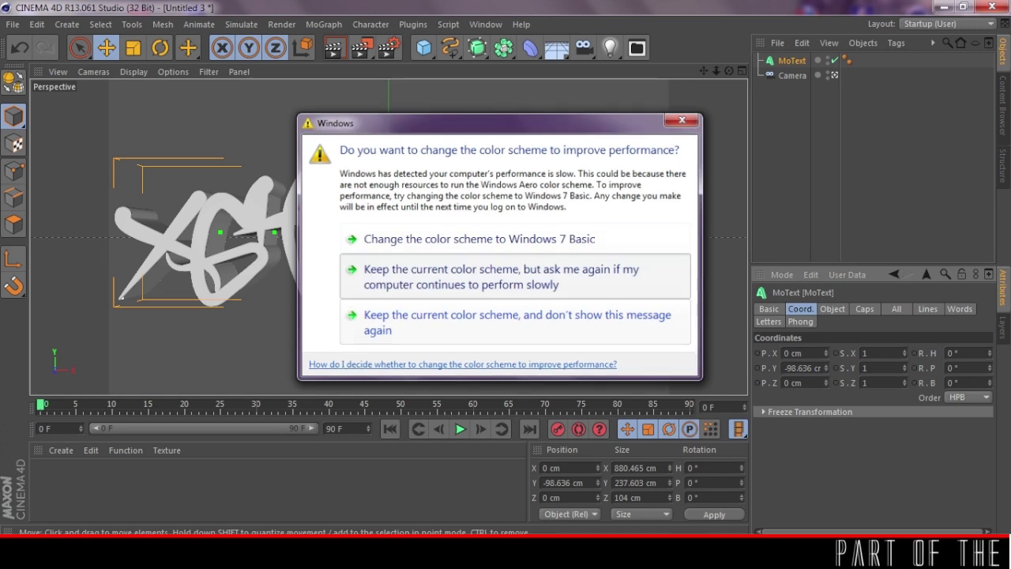
Dismiss the Windows performance prompt by keeping the current color scheme, and open the Materials folder in the content library
{"action": "left_click", "coordinate": [501, 277]}
{"action": "left_click", "coordinate": [1002, 102]}
{"action": "left_click", "coordinate": [1002, 52]}
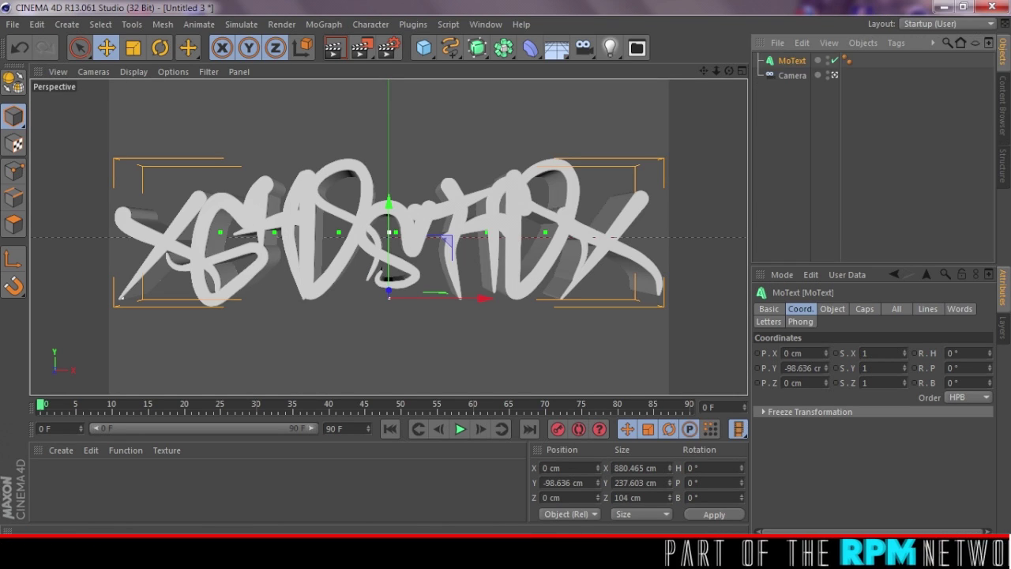
{"action": "left_click", "coordinate": [1002, 104]}
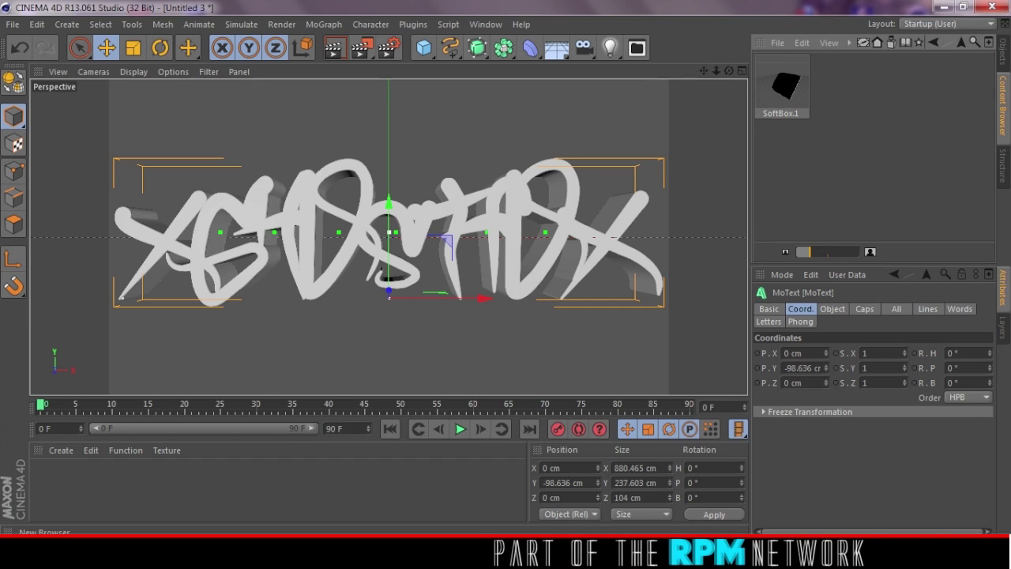
{"action": "left_click", "coordinate": [933, 43]}
{"action": "left_click", "coordinate": [898, 85]}
{"action": "double_click", "coordinate": [897, 85]}
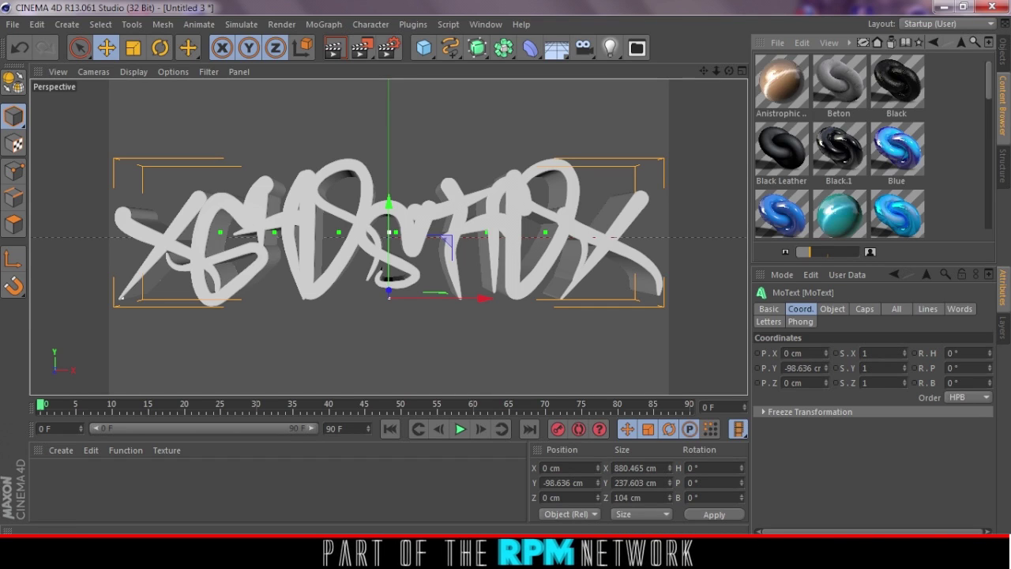
Add the Gloss Black and Red materials from the library to the scene
{"action": "scroll", "coordinate": [877, 146], "scroll_direction": "down", "scroll_amount": 10}
{"action": "scroll", "coordinate": [897, 158], "scroll_direction": "up", "scroll_amount": 10}
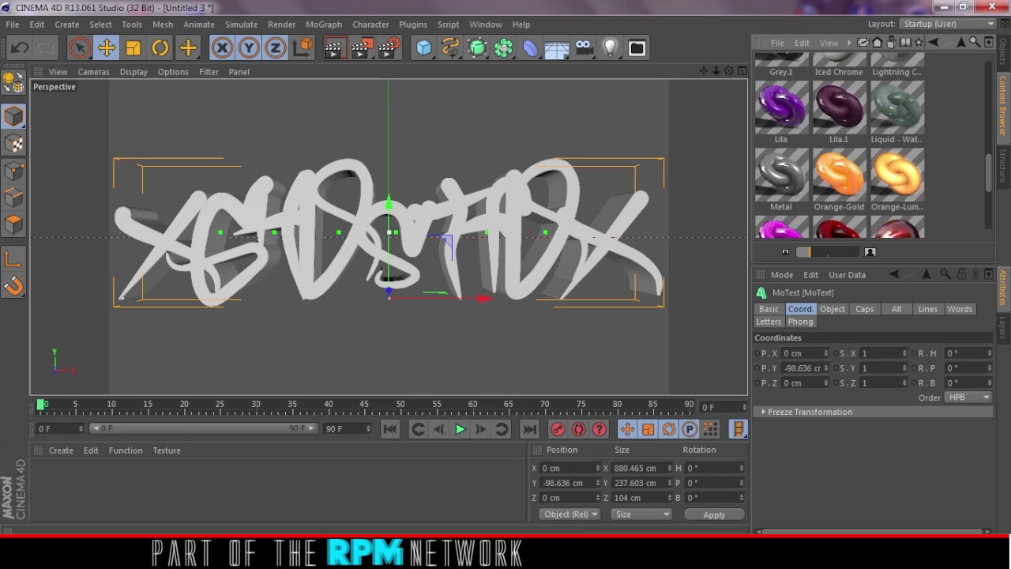
{"action": "double_click", "coordinate": [898, 171]}
{"action": "scroll", "coordinate": [898, 171], "scroll_direction": "down", "scroll_amount": 6}
{"action": "scroll", "coordinate": [838, 142], "scroll_direction": "down", "scroll_amount": 4}
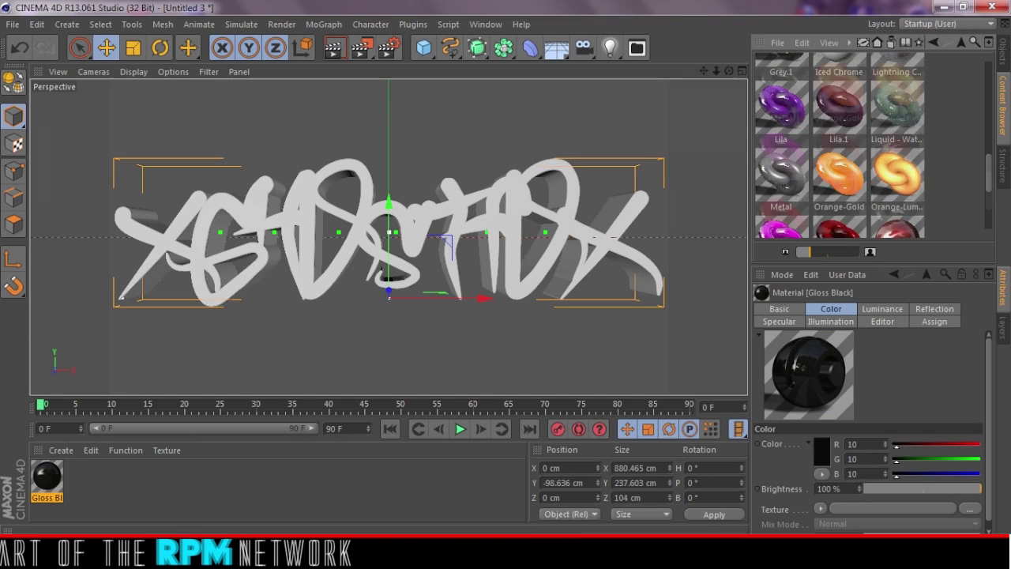
{"action": "double_click", "coordinate": [839, 72]}
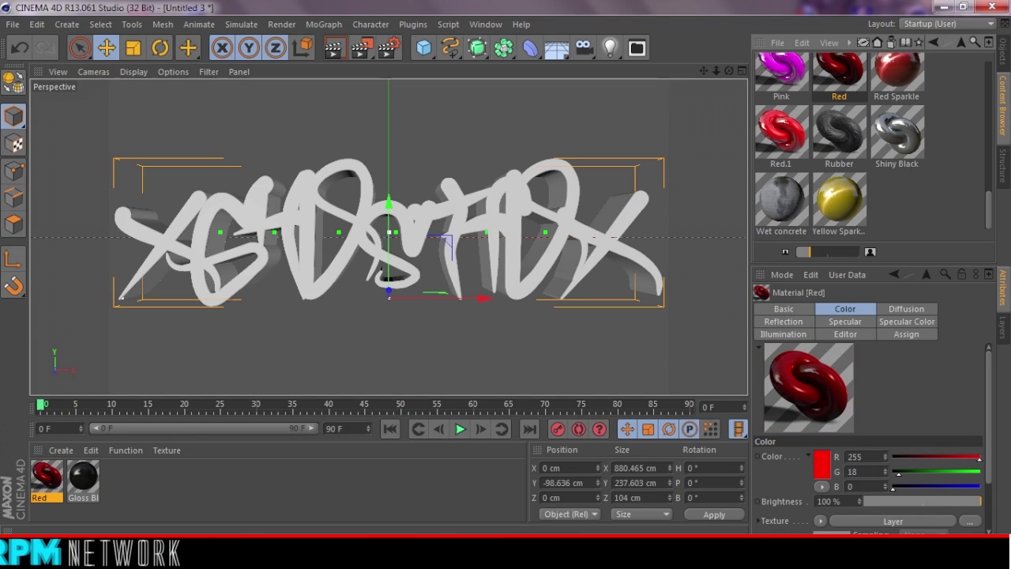
Enable luminance on the Red material and keep its luminance color white
{"action": "double_click", "coordinate": [47, 476]}
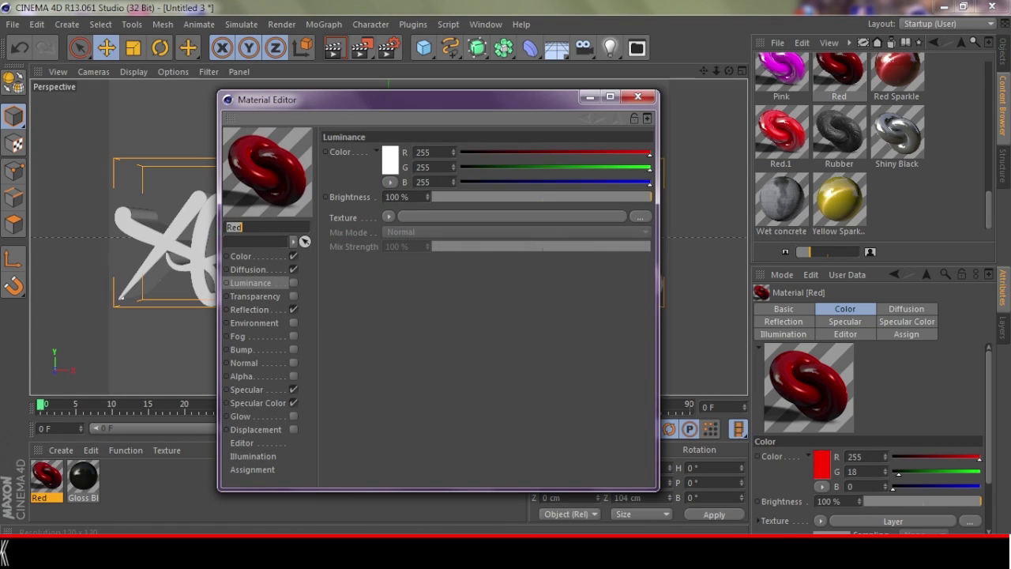
{"action": "left_click_drag", "start_coordinate": [419, 99], "coordinate": [434, 53]}
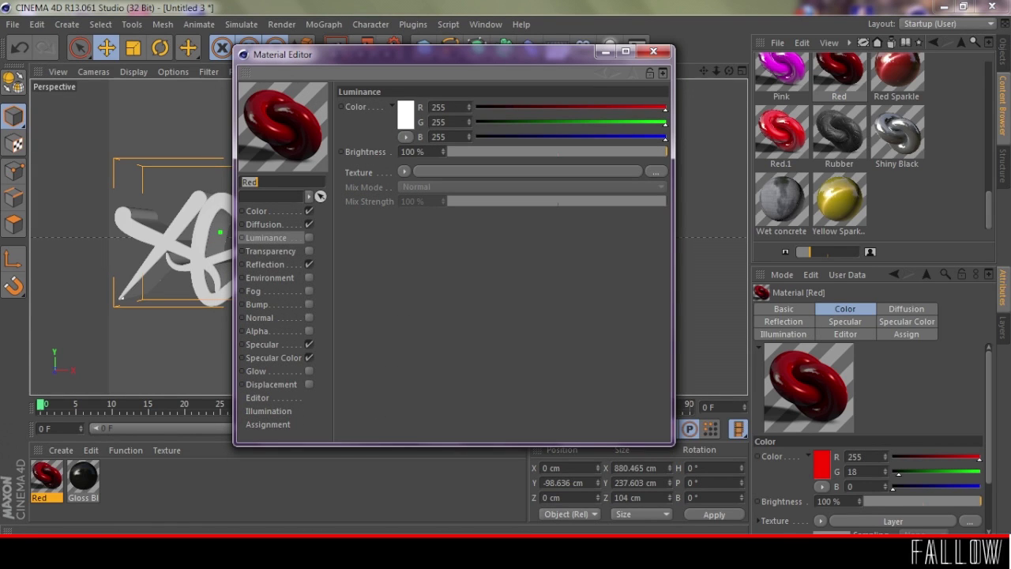
{"action": "left_click", "coordinate": [309, 237]}
{"action": "left_click", "coordinate": [405, 114]}
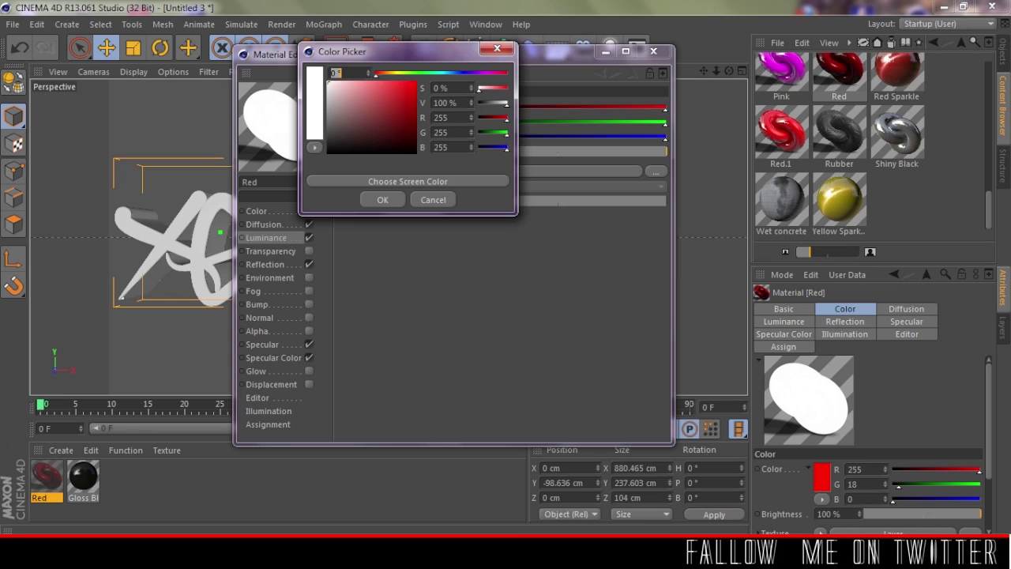
{"action": "left_click", "coordinate": [383, 200]}
Try a luminance brightness of 20% for the Red material, and settle on 15%
{"action": "left_click", "coordinate": [463, 151]}
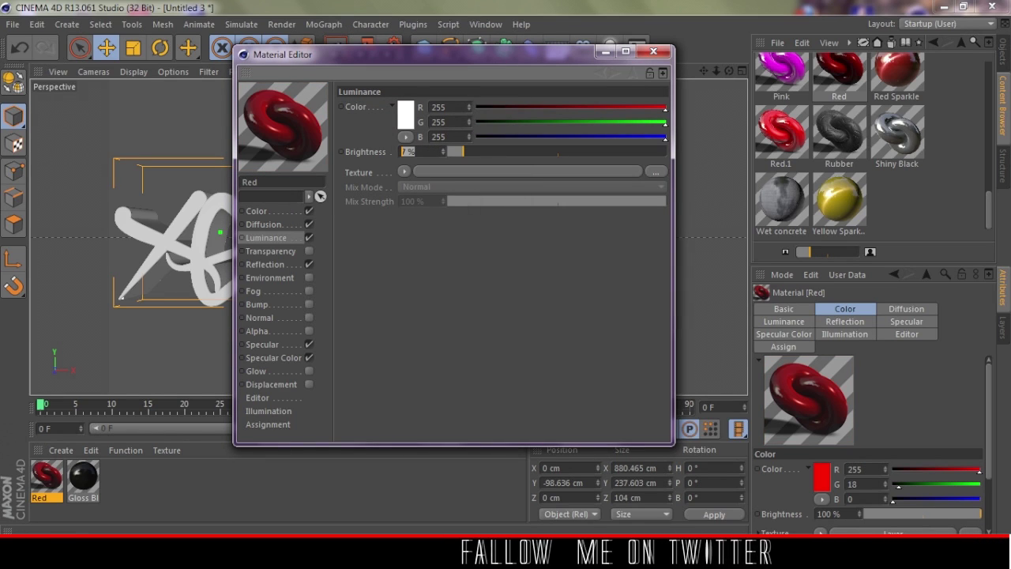
{"action": "type", "text": "20"}
{"action": "key", "text": "Return"}
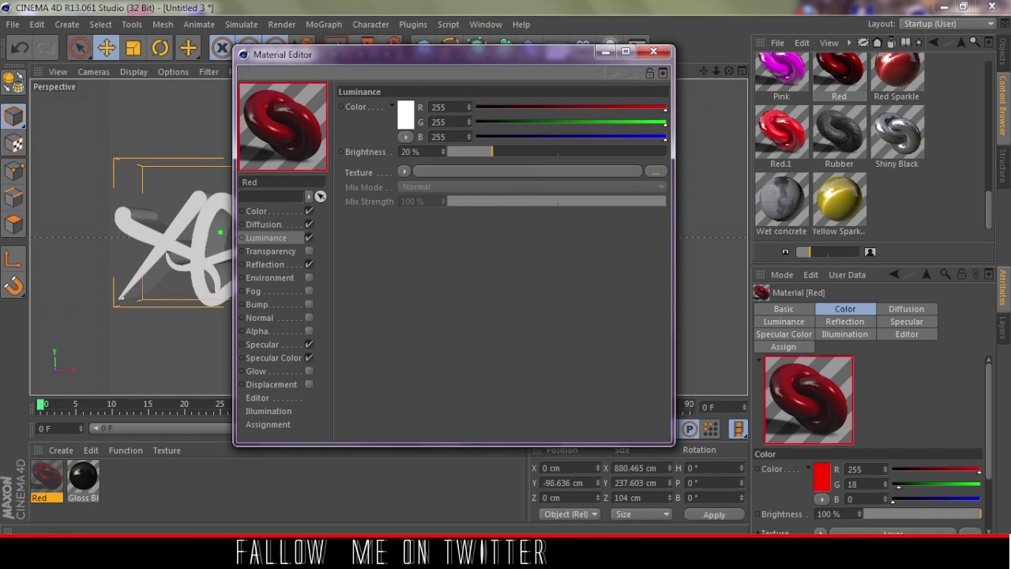
{"action": "left_click", "coordinate": [443, 153]}
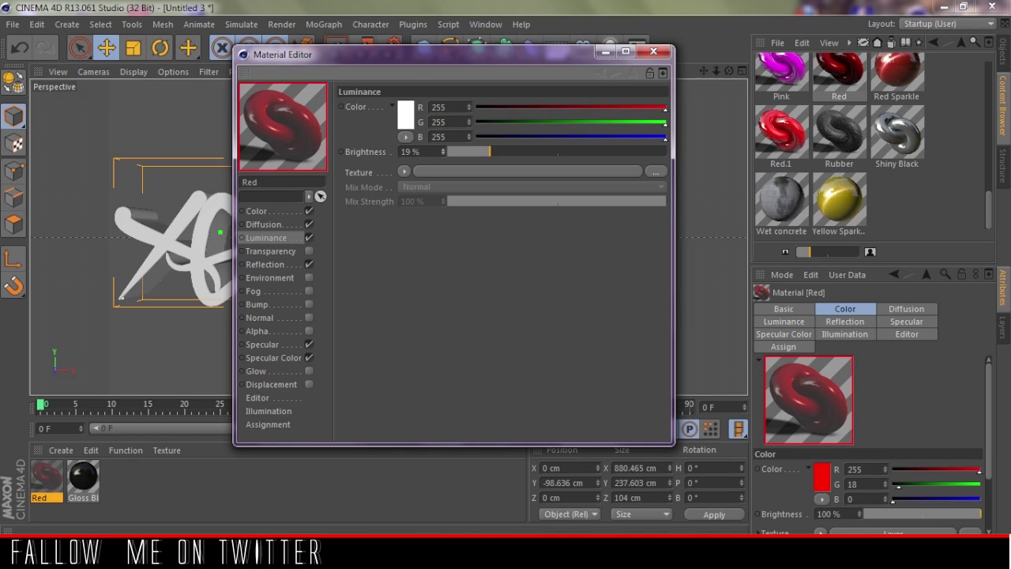
{"action": "type", "text": "15"}
{"action": "key", "text": "Return"}
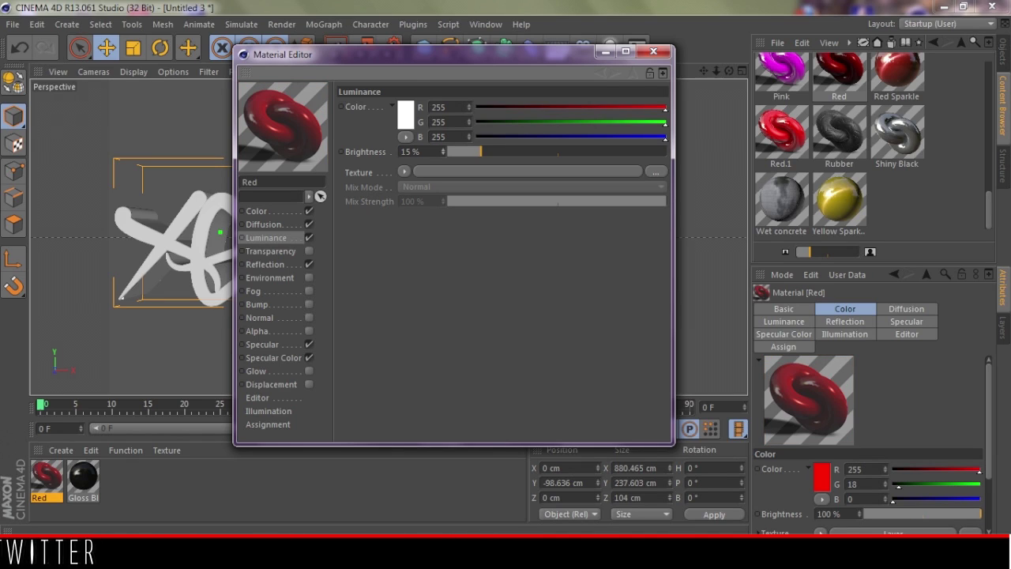
{"action": "left_click", "coordinate": [654, 52]}
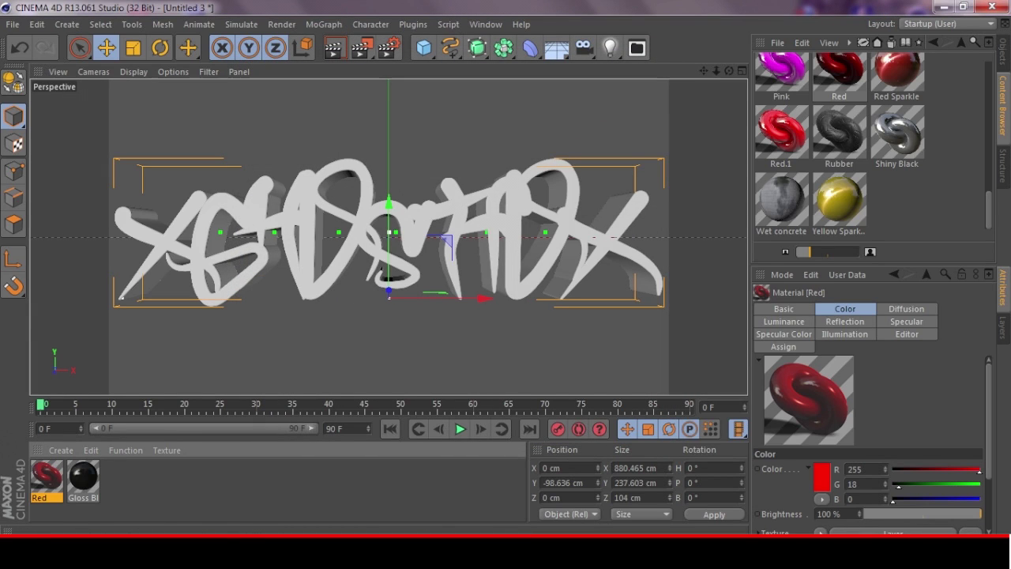
Apply both the Red and Gloss Black materials to the MoText object
{"action": "left_click", "coordinate": [934, 43]}
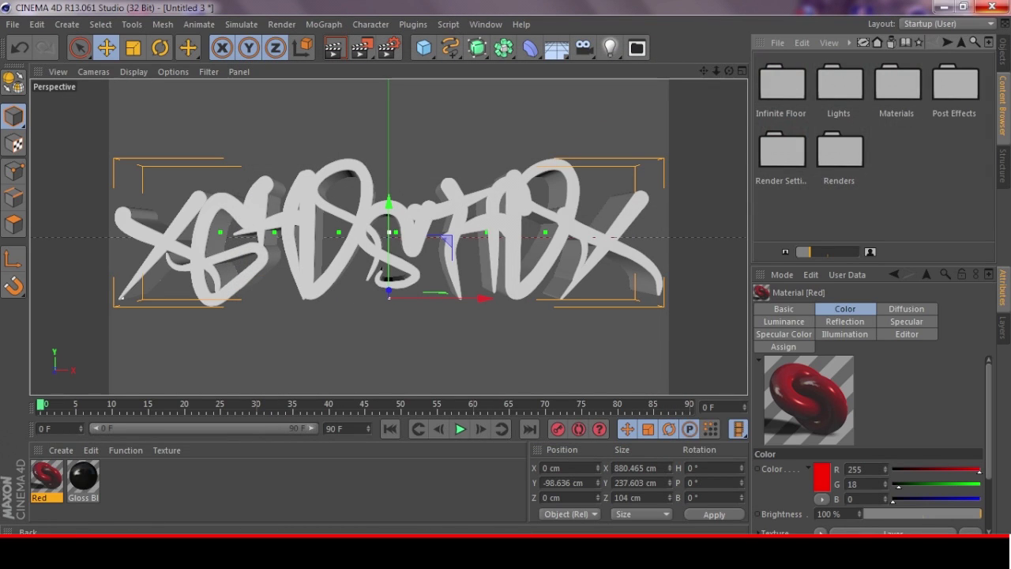
{"action": "left_click", "coordinate": [1002, 52]}
{"action": "left_click_drag", "start_coordinate": [134, 486], "coordinate": [792, 60]}
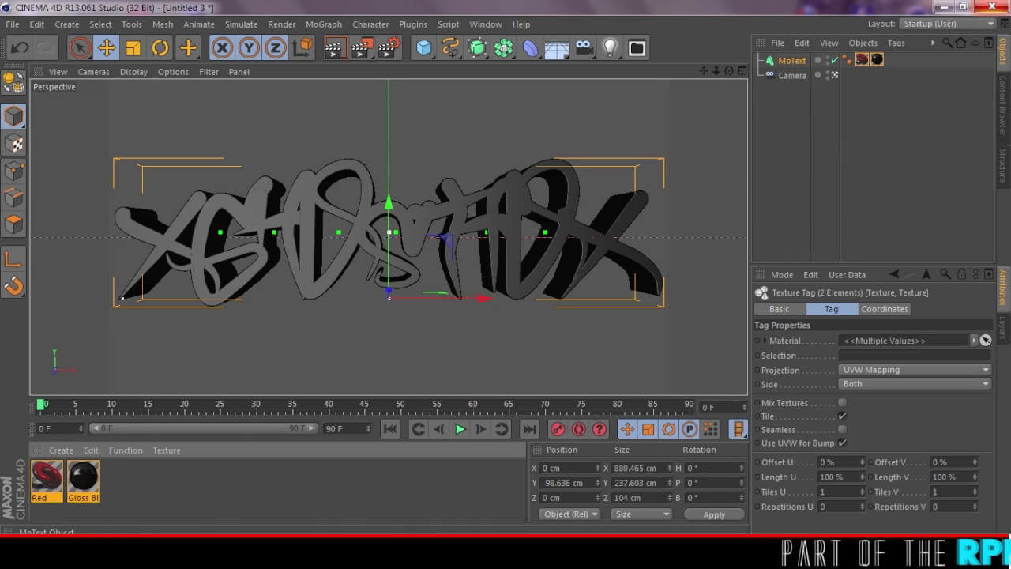
Place the Red texture tag after Gloss Black and restrict it to the C1 cap selection
{"action": "left_click", "coordinate": [877, 60]}
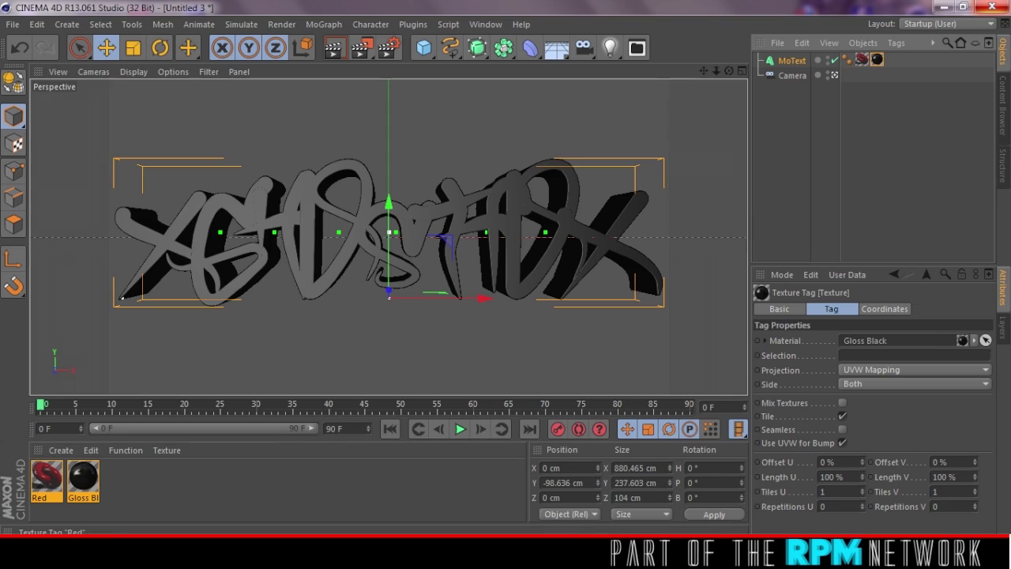
{"action": "left_click_drag", "start_coordinate": [862, 59], "coordinate": [885, 59]}
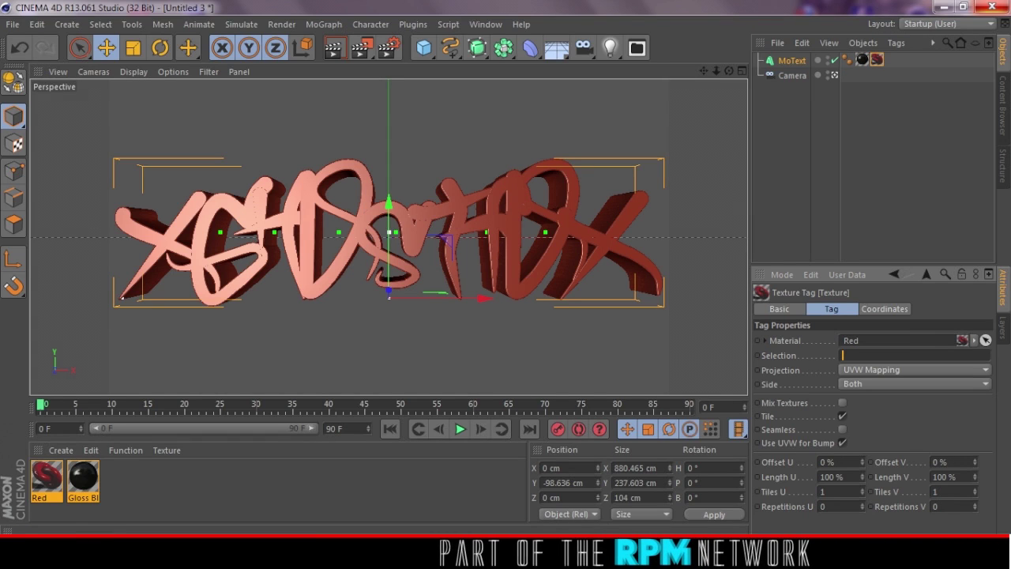
{"action": "type", "text": "C"}
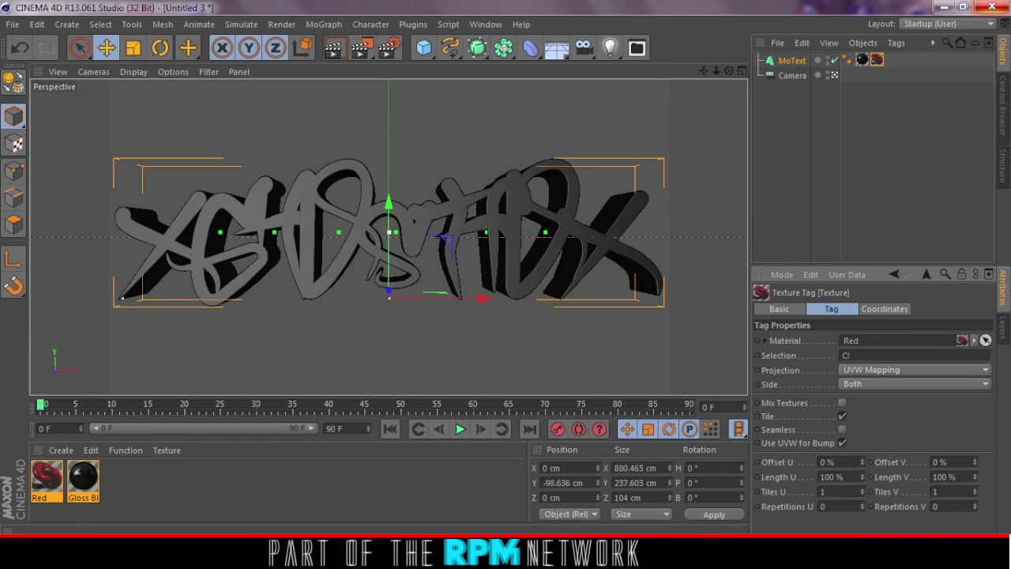
{"action": "type", "text": "1"}
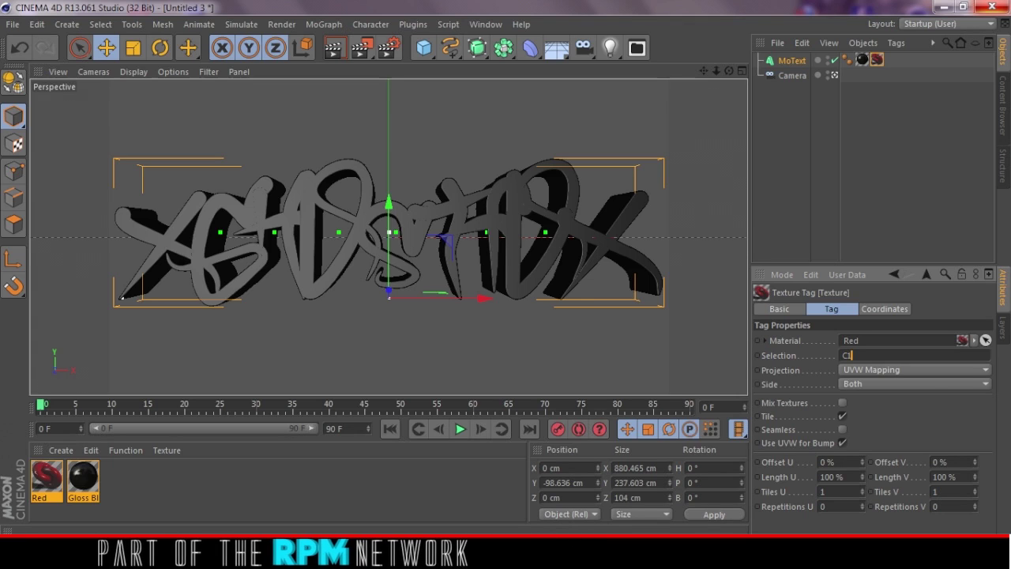
{"action": "left_click", "coordinate": [276, 488]}
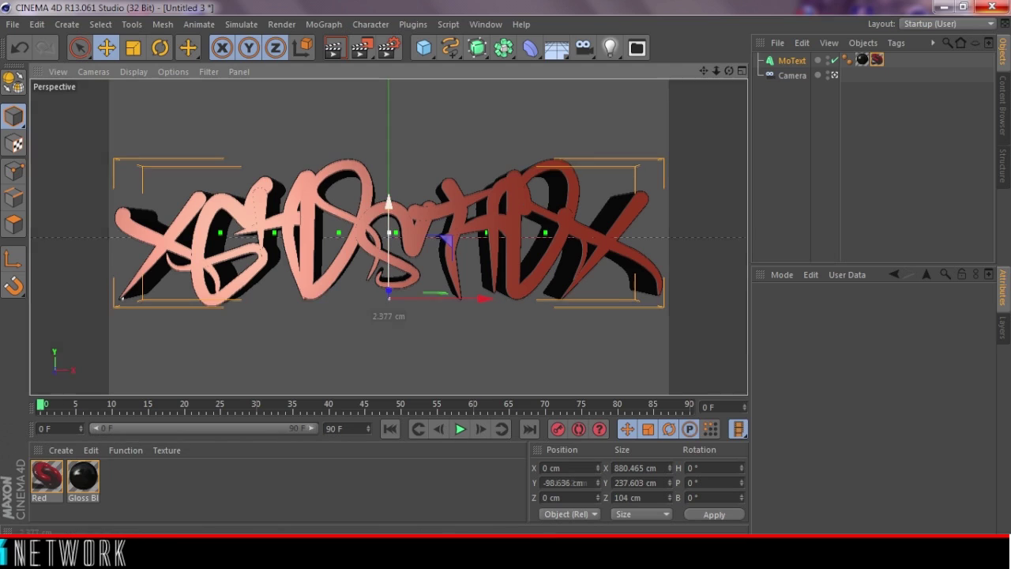
Move the text down about 14 cm and render the active view as a preview
{"action": "left_click_drag", "start_coordinate": [387, 202], "coordinate": [388, 211]}
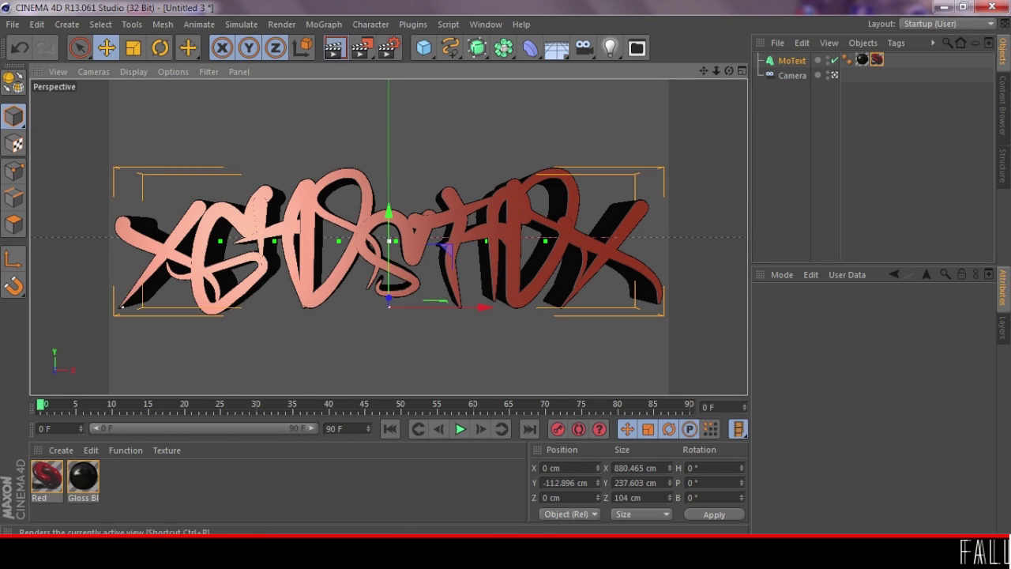
{"action": "left_click", "coordinate": [334, 48]}
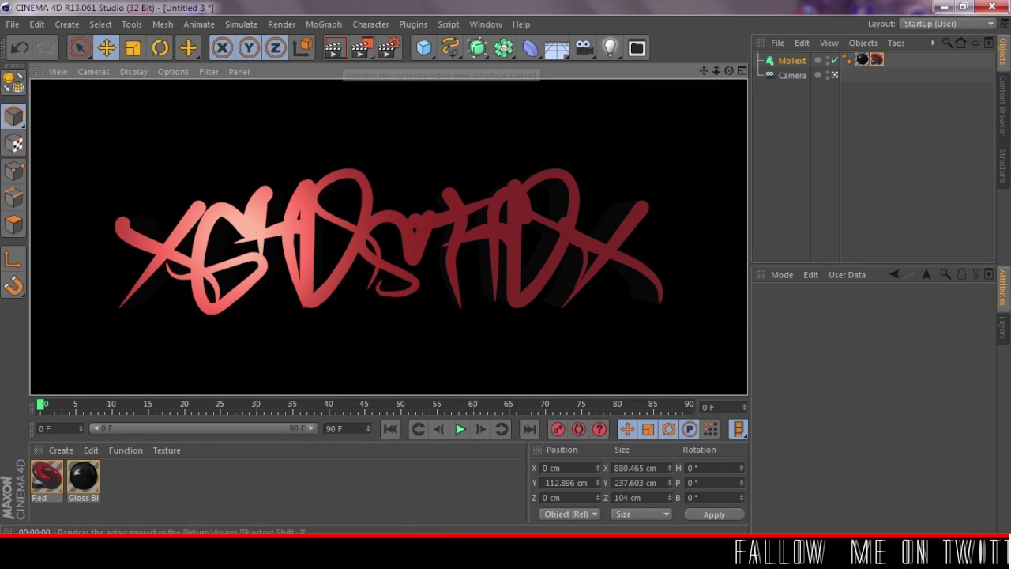
{"action": "left_click", "coordinate": [388, 306]}
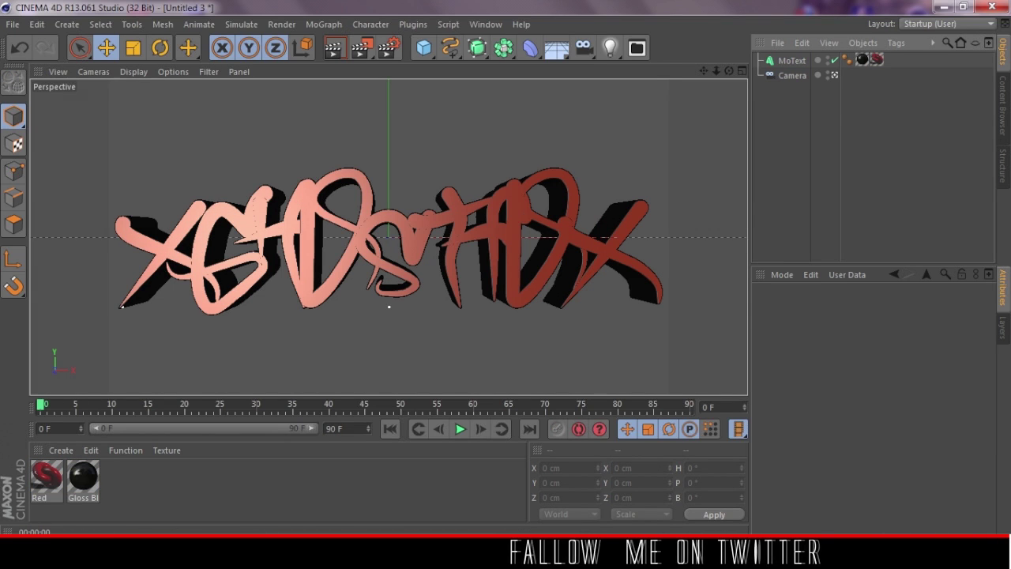
Restrict the Gloss Black texture tag to the C1 cap selection
{"action": "left_click", "coordinate": [861, 59]}
{"action": "left_click", "coordinate": [905, 355]}
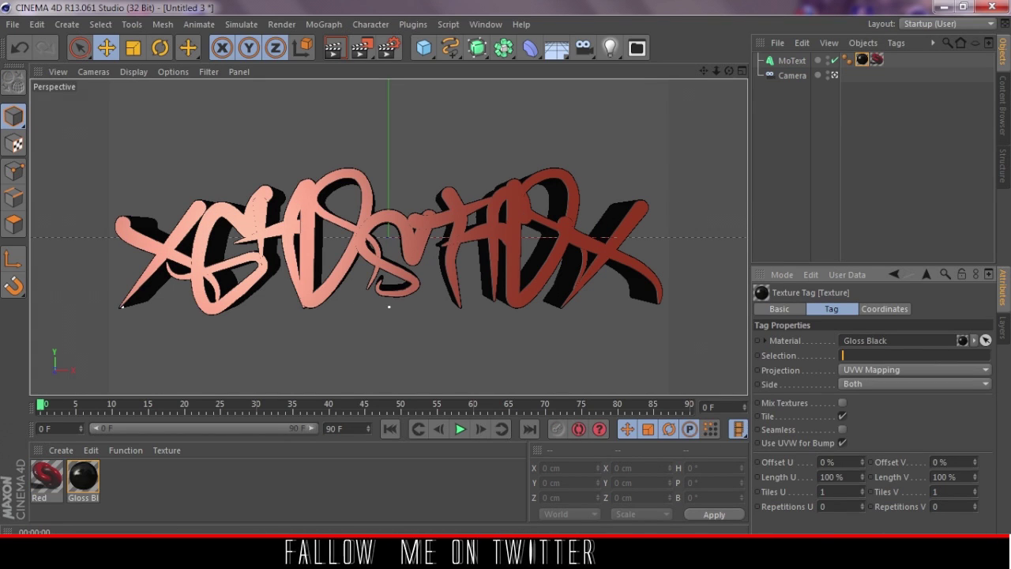
{"action": "type", "text": "C1"}
{"action": "key", "text": "Return"}
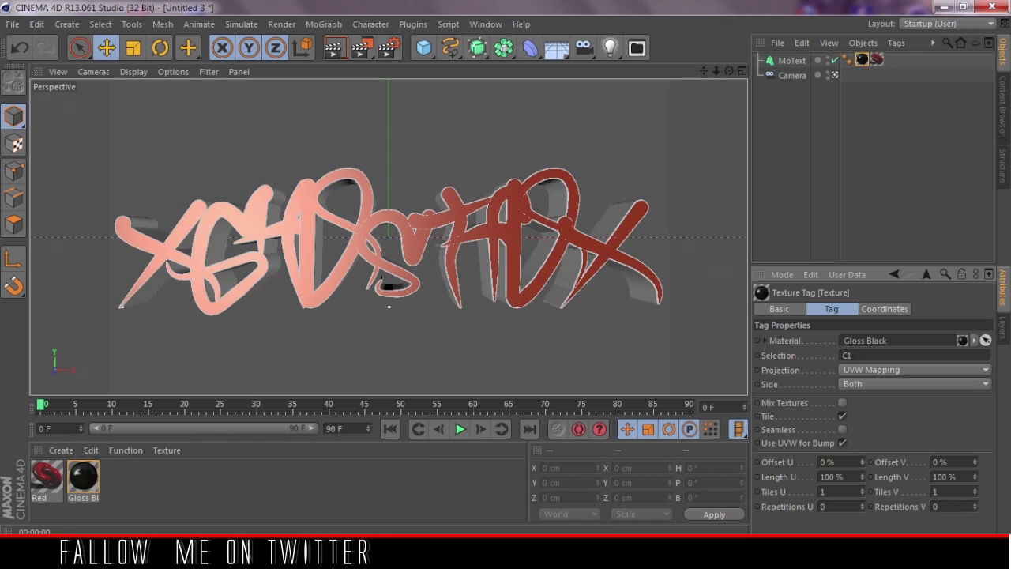
Move the Red texture tag ahead of Gloss Black and clear its selection restriction
{"action": "left_click", "coordinate": [876, 60]}
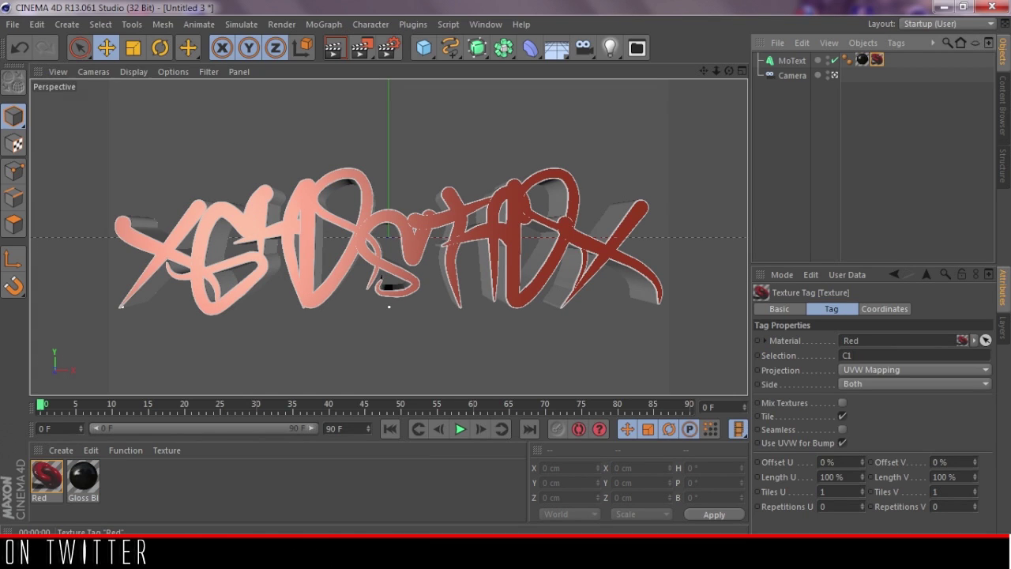
{"action": "left_click_drag", "start_coordinate": [877, 60], "coordinate": [859, 60]}
{"action": "double_click", "coordinate": [847, 355]}
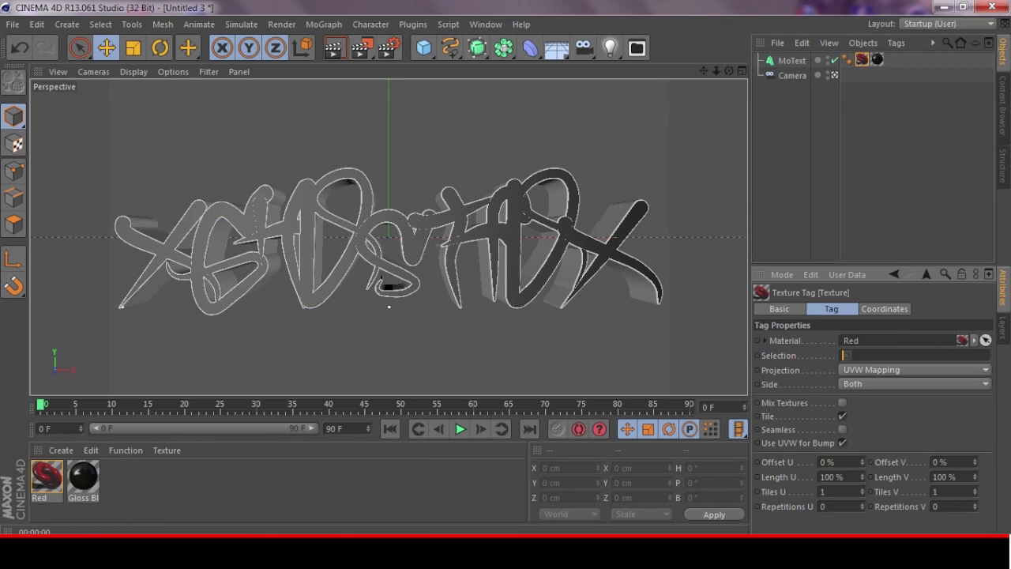
{"action": "key", "text": "Return"}
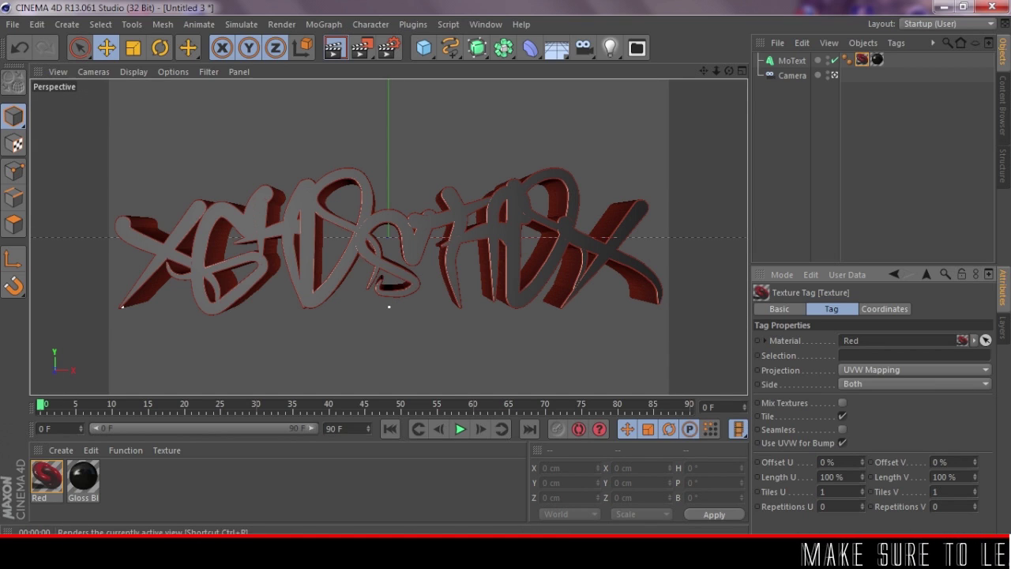
Render the active view to check the rearranged materials, and reselect the MoText object
{"action": "left_click", "coordinate": [334, 48]}
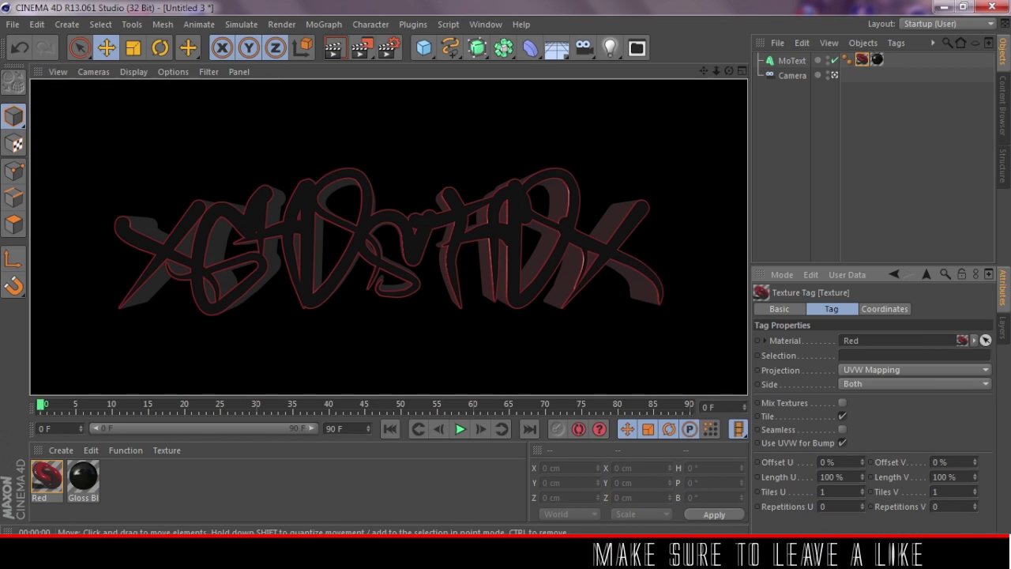
{"action": "left_click", "coordinate": [872, 162]}
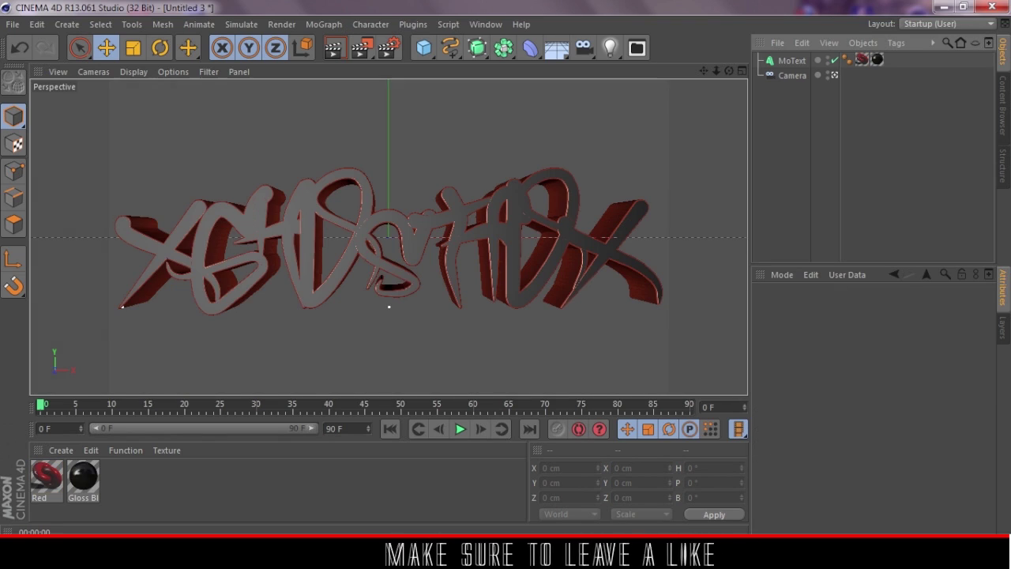
{"action": "left_click", "coordinate": [792, 60]}
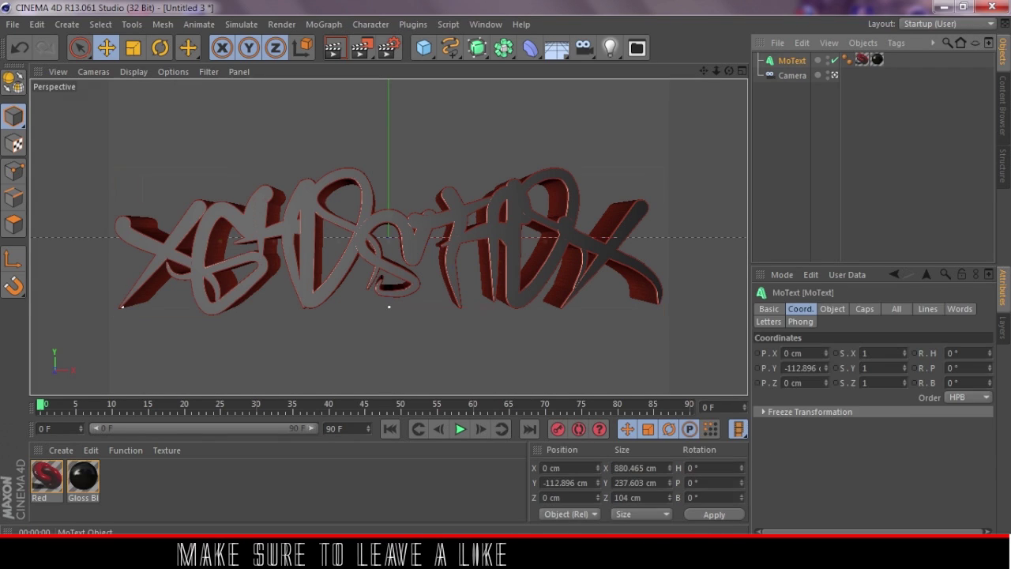
Load the SoftBox.1 light preset from the content library into the scene and return to the object list
{"action": "left_click", "coordinate": [872, 162]}
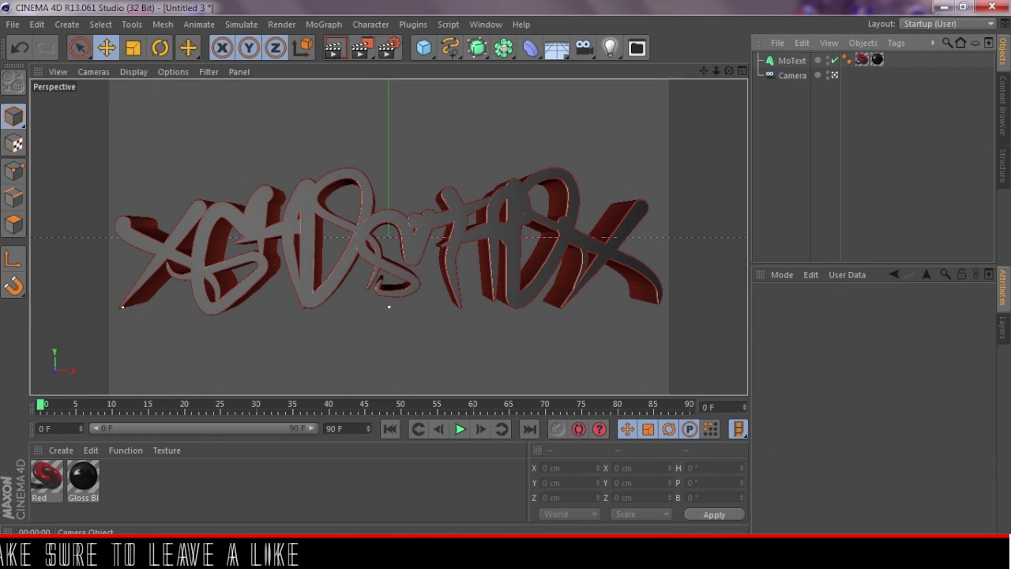
{"action": "left_click", "coordinate": [1002, 106]}
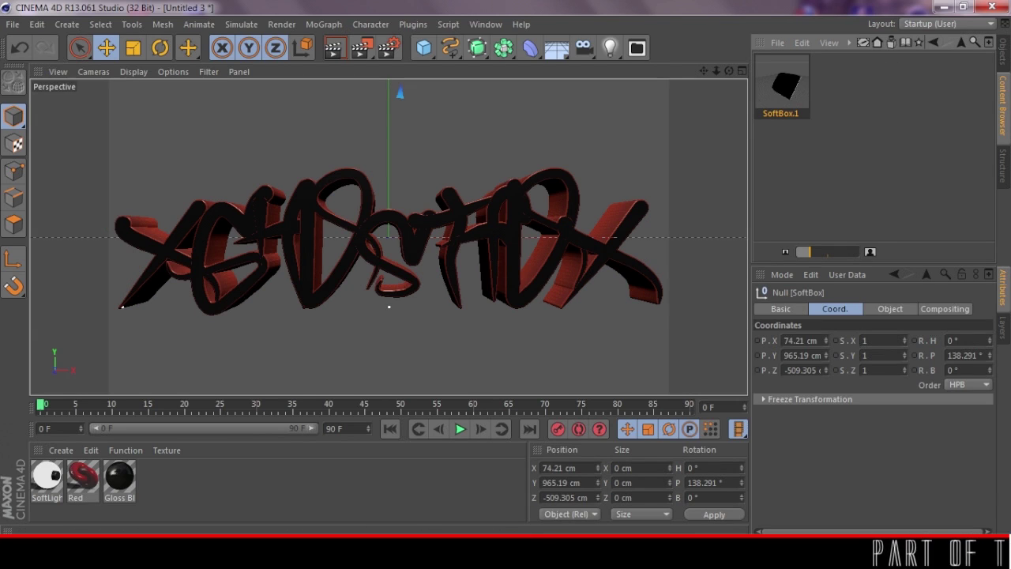
{"action": "left_click", "coordinate": [1003, 53]}
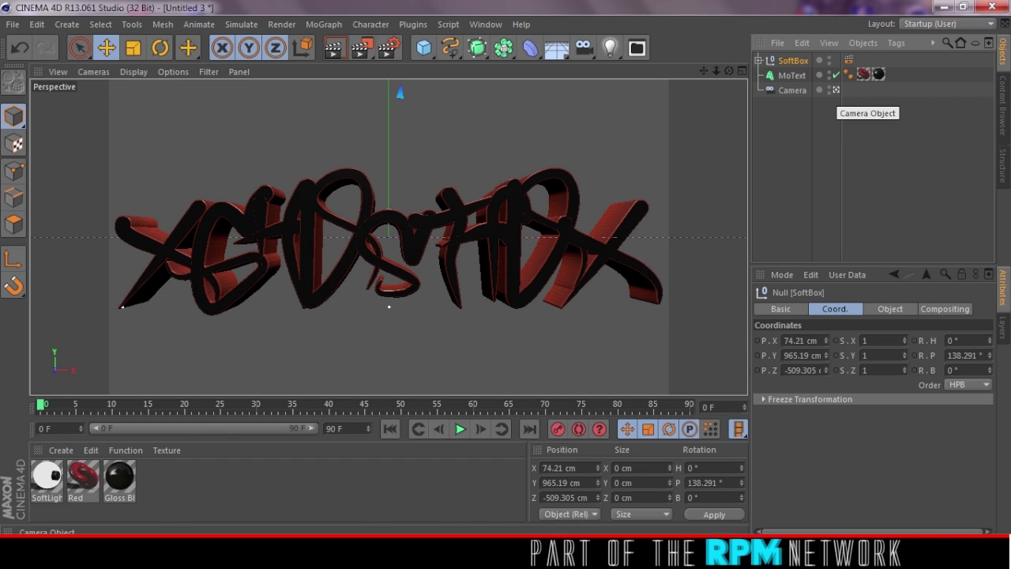
Add a Protection tag to the Camera object
{"action": "right_click", "coordinate": [791, 90]}
{"action": "mouse_move", "coordinate": [835, 38]}
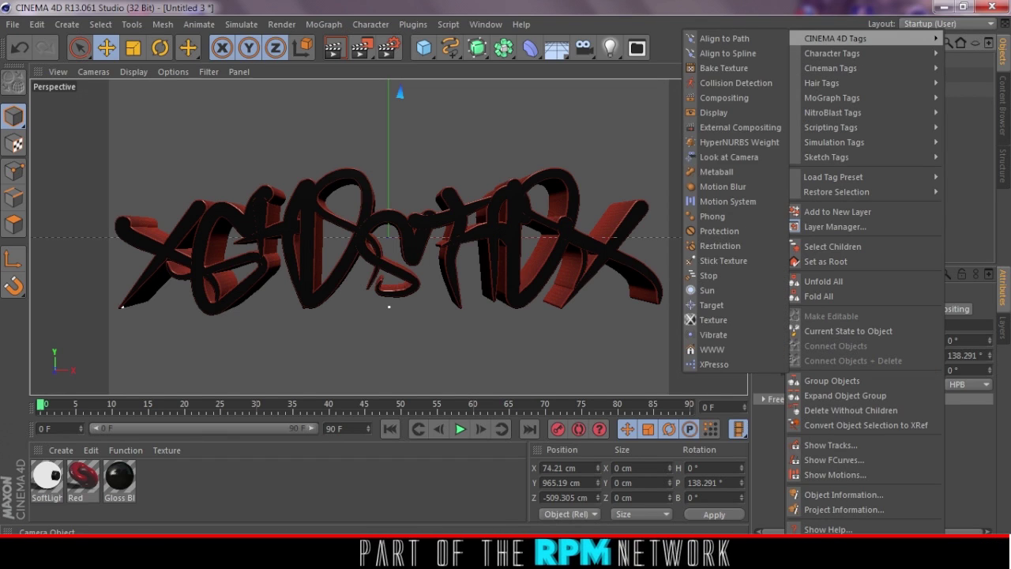
{"action": "left_click", "coordinate": [719, 230]}
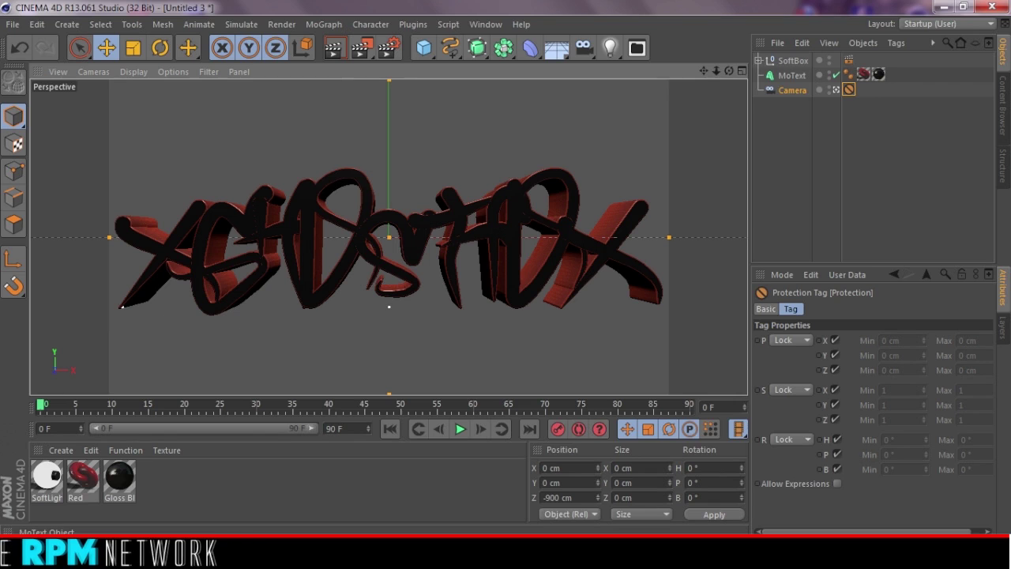
Move the MoText up about 26 cm
{"action": "left_click", "coordinate": [389, 306]}
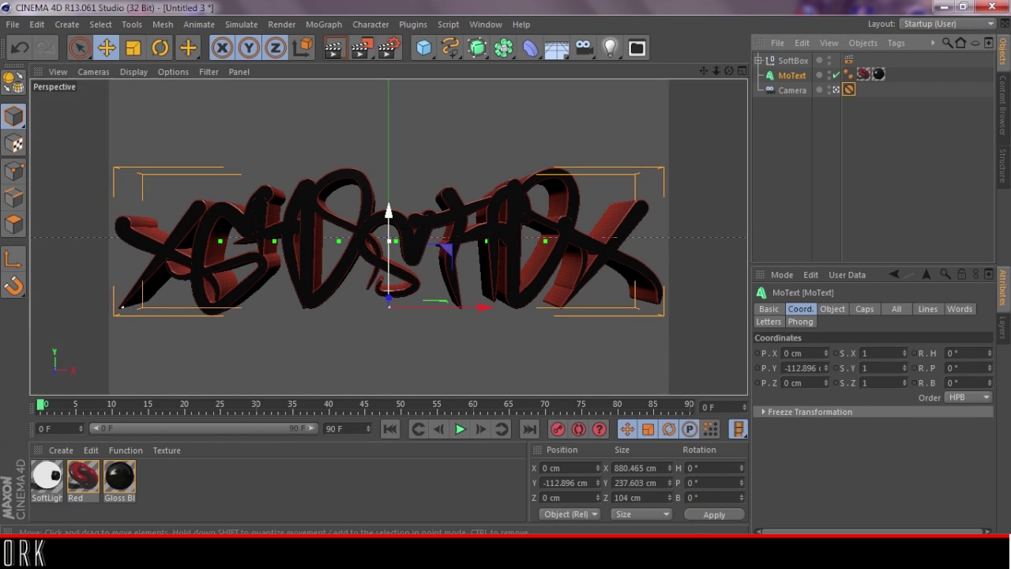
{"action": "left_click_drag", "start_coordinate": [389, 284], "coordinate": [389, 268]}
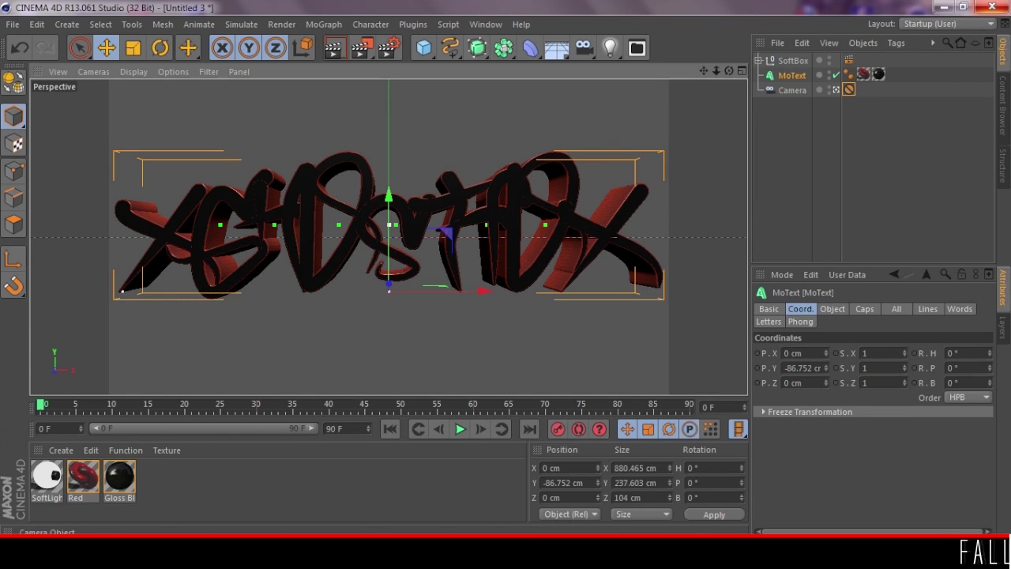
Leave the camera view, set the SoftBox's pitch rotation to 90°, and move it along Z to about 226 cm
{"action": "left_click", "coordinate": [836, 90]}
{"action": "left_click_drag", "start_coordinate": [729, 71], "coordinate": [802, 71]}
{"action": "scroll", "coordinate": [389, 237], "scroll_direction": "down", "scroll_amount": 4}
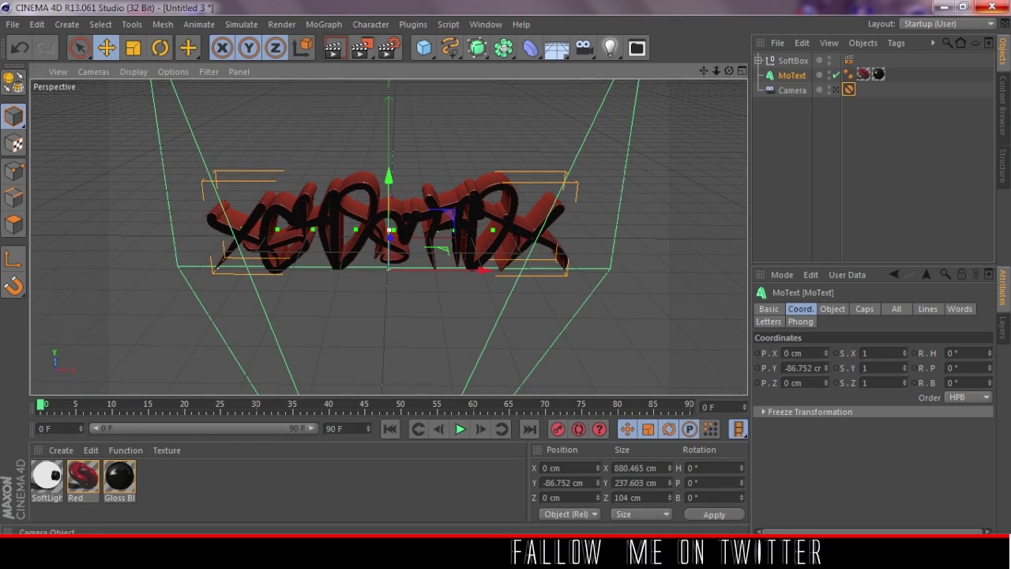
{"action": "scroll", "coordinate": [389, 237], "scroll_direction": "down", "scroll_amount": 4}
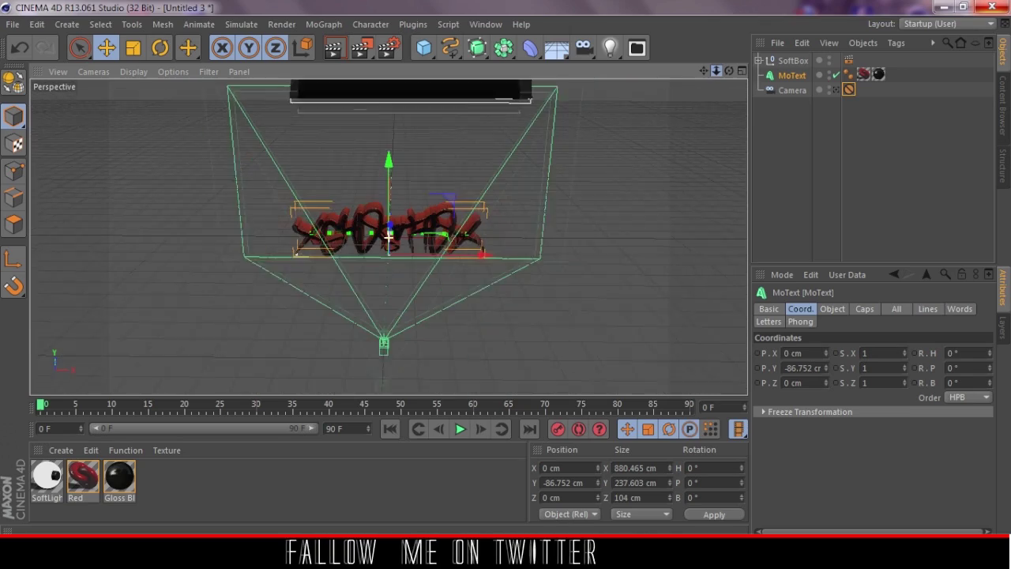
{"action": "left_click_drag", "start_coordinate": [729, 71], "coordinate": [768, 75]}
{"action": "left_click_drag", "start_coordinate": [387, 237], "coordinate": [387, 237], "text": "alt"}
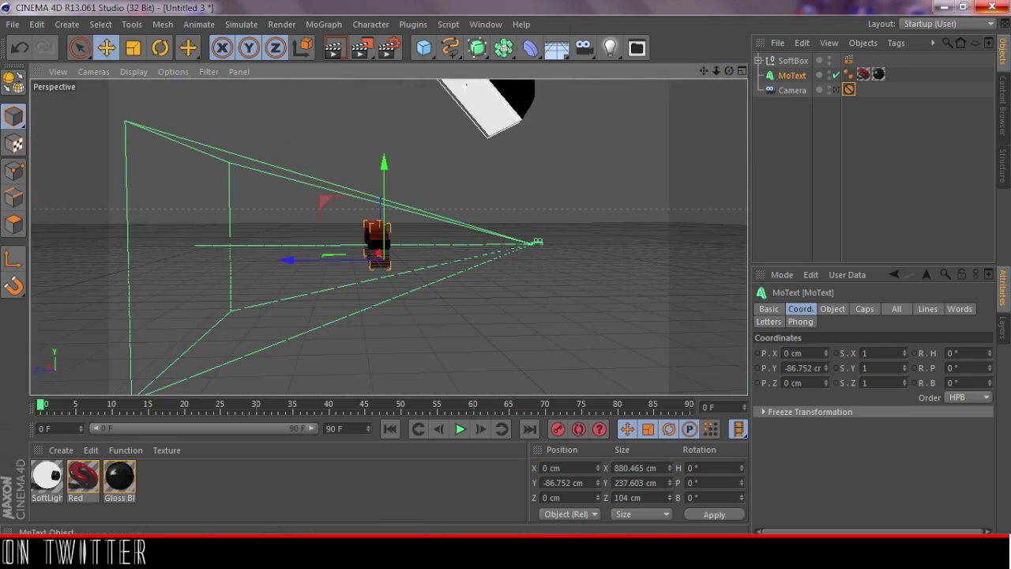
{"action": "left_click", "coordinate": [793, 61]}
{"action": "double_click", "coordinate": [965, 355]}
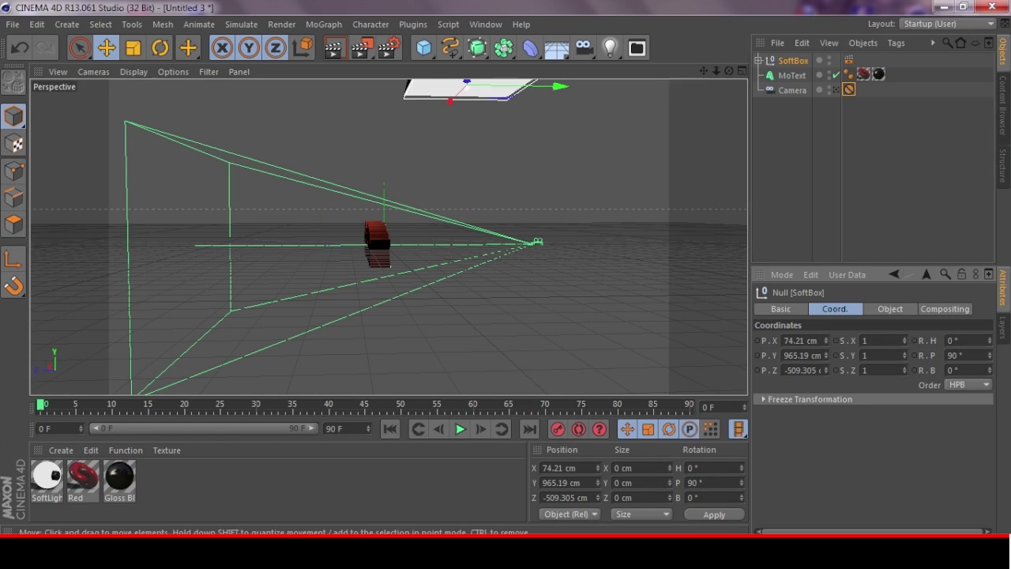
{"action": "left_click_drag", "start_coordinate": [557, 86], "coordinate": [543, 85]}
{"action": "scroll", "coordinate": [409, 93], "scroll_direction": "up", "scroll_amount": 1}
{"action": "scroll", "coordinate": [409, 93], "scroll_direction": "down", "scroll_amount": 3}
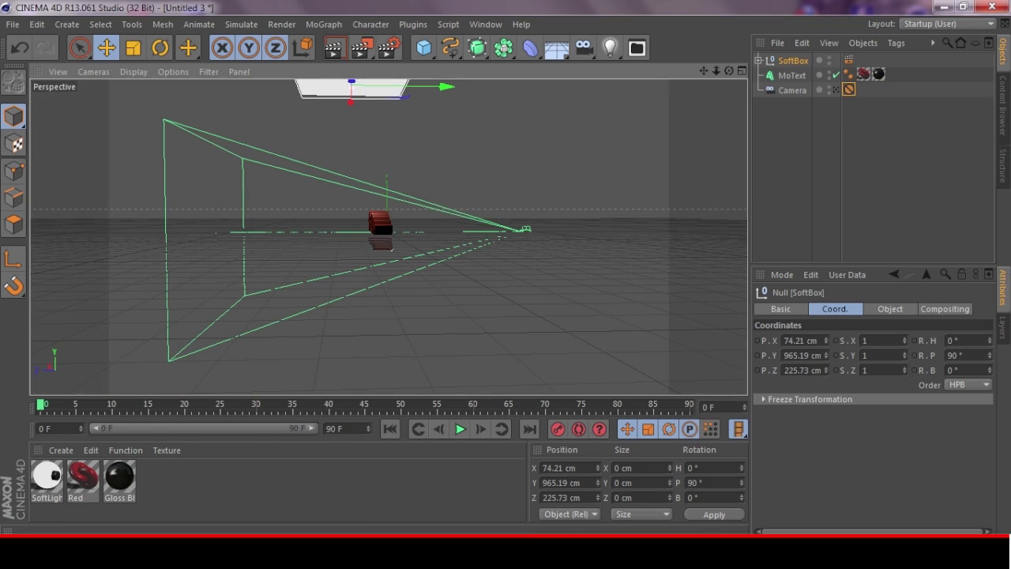
In the front view, lower the SoftBox over the lettering to about X -29 cm and Y 260 cm
{"action": "key", "text": "F5"}
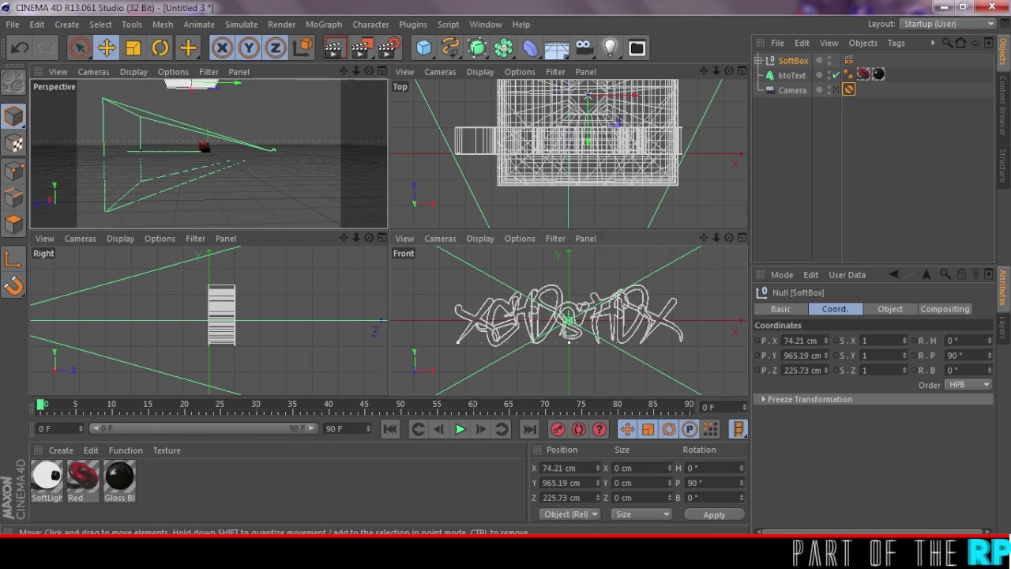
{"action": "scroll", "coordinate": [577, 262], "scroll_direction": "down", "scroll_amount": 3}
{"action": "middle_click_drag", "start_coordinate": [559, 286], "coordinate": [579, 260], "text": "alt"}
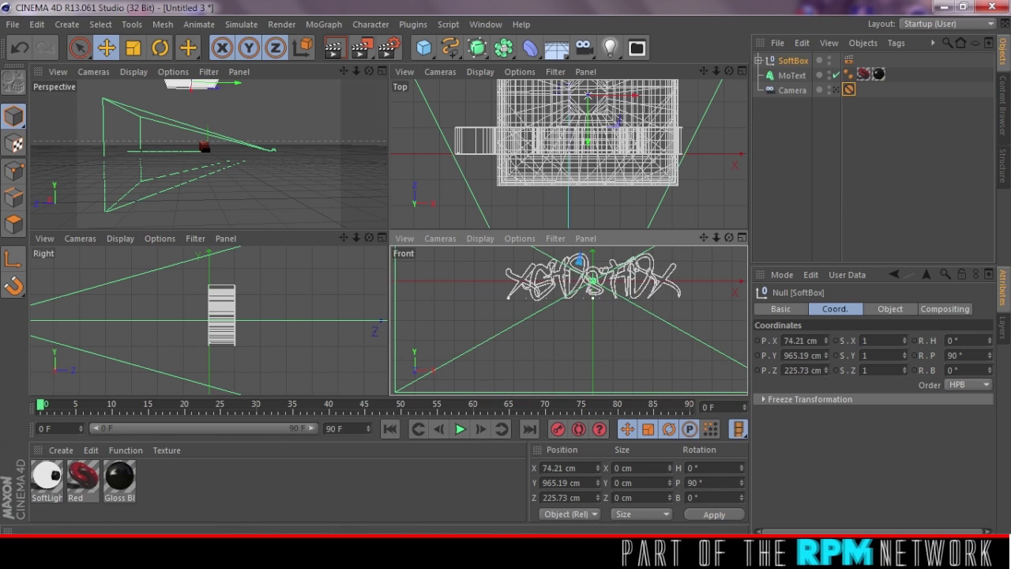
{"action": "left_click_drag", "start_coordinate": [717, 237], "coordinate": [647, 237]}
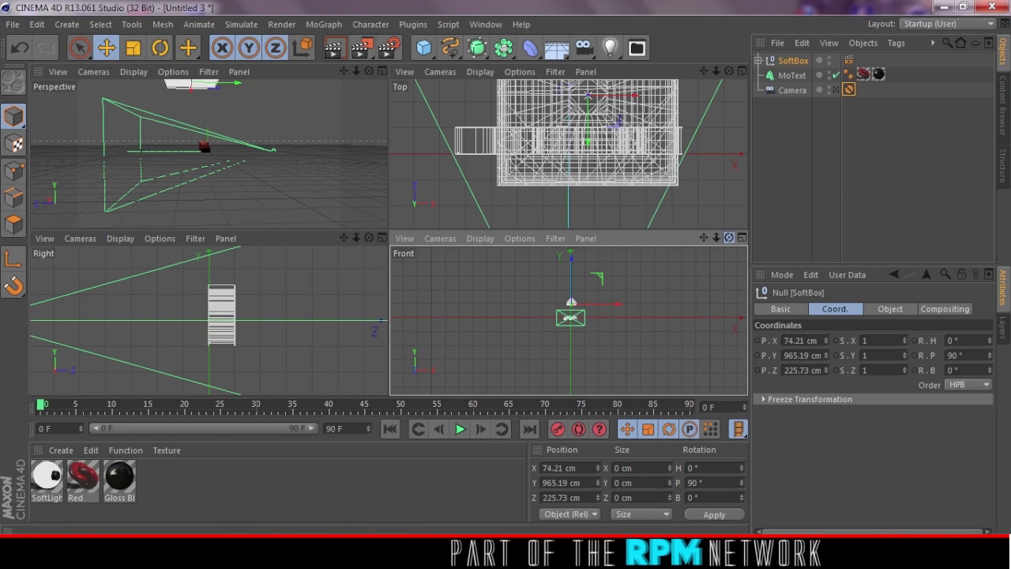
{"action": "scroll", "coordinate": [568, 320], "scroll_direction": "up", "scroll_amount": 3}
{"action": "left_click_drag", "start_coordinate": [717, 237], "coordinate": [715, 238]}
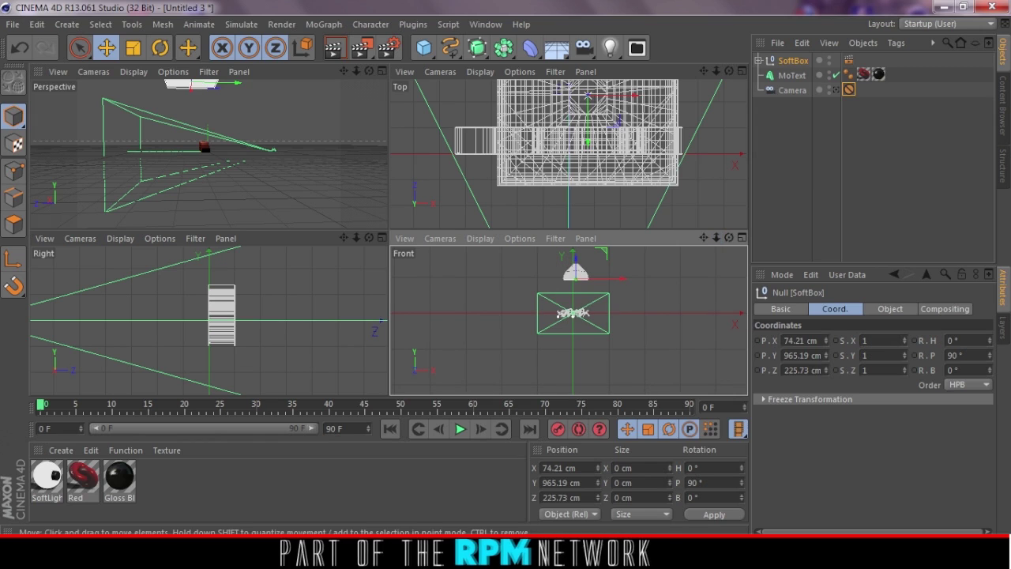
{"action": "left_click_drag", "start_coordinate": [620, 278], "coordinate": [611, 278]}
{"action": "left_click_drag", "start_coordinate": [561, 316], "coordinate": [566, 324]}
{"action": "left_click_drag", "start_coordinate": [573, 260], "coordinate": [573, 277]}
{"action": "left_click_drag", "start_coordinate": [616, 303], "coordinate": [633, 303]}
{"action": "key", "text": "ctrl+a"}
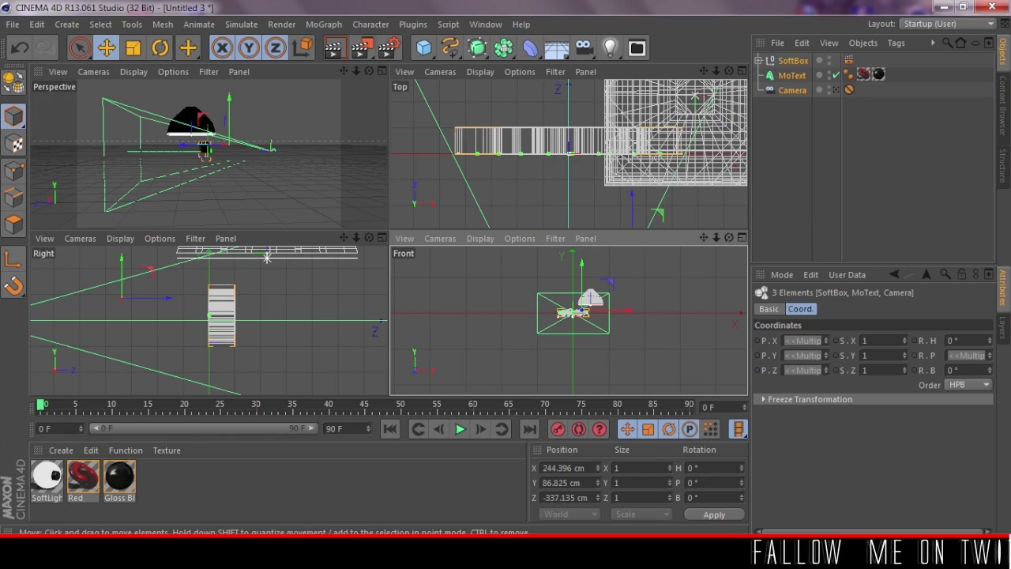
{"action": "key", "text": "ctrl+z"}
{"action": "key", "text": "ctrl+z"}
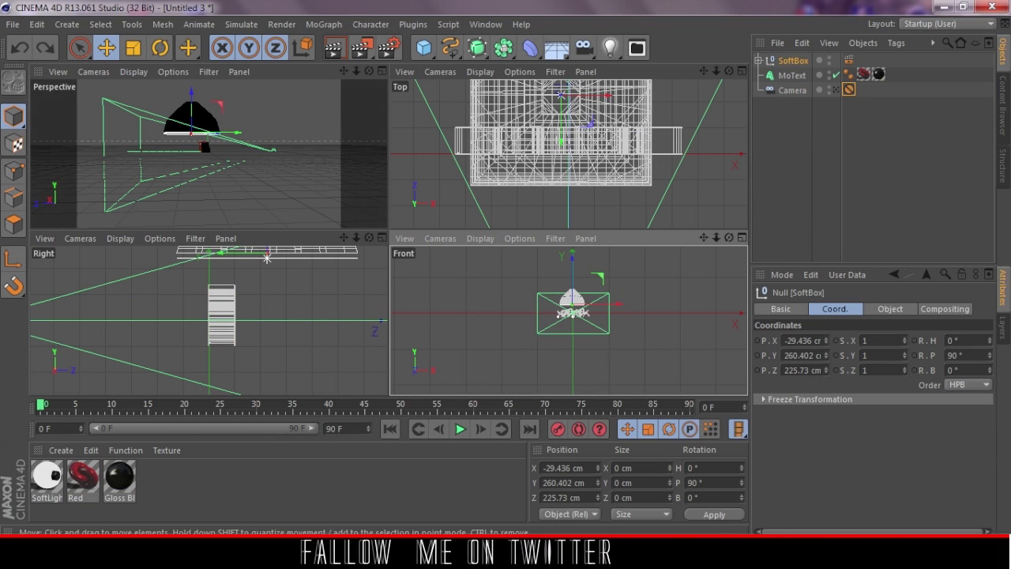
Move the SoftBox to about X -154 cm and Z 10 cm and render the camera view to check the lighting
{"action": "left_click_drag", "start_coordinate": [572, 314], "coordinate": [567, 315]}
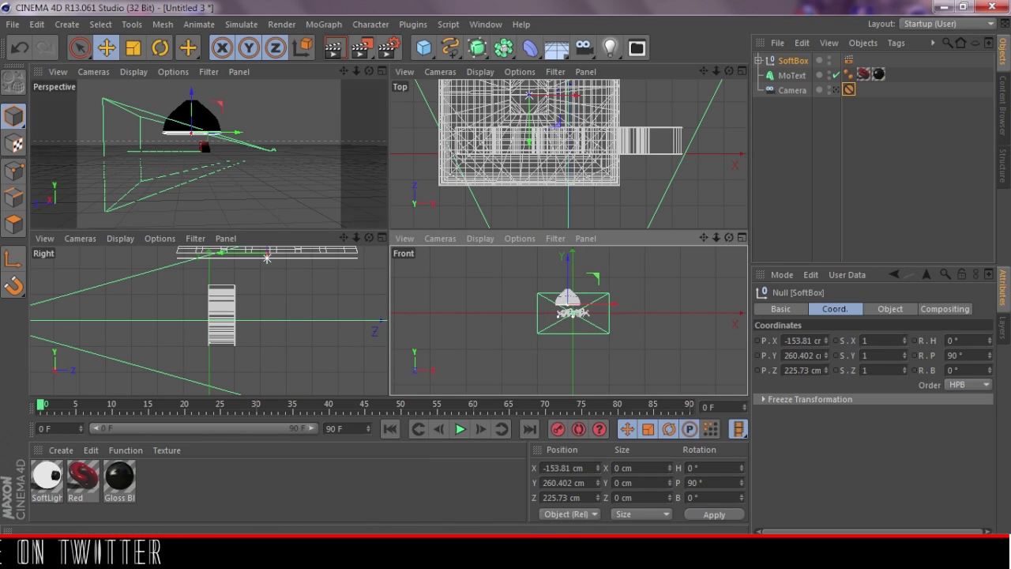
{"action": "left_click_drag", "start_coordinate": [267, 258], "coordinate": [210, 257]}
{"action": "key", "text": "F1"}
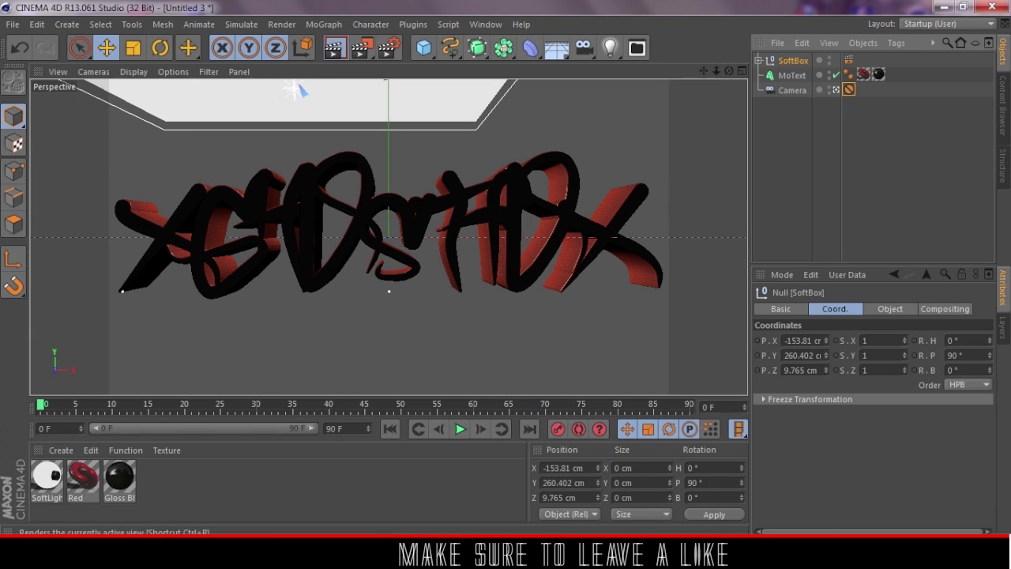
{"action": "key", "text": "ctrl+r"}
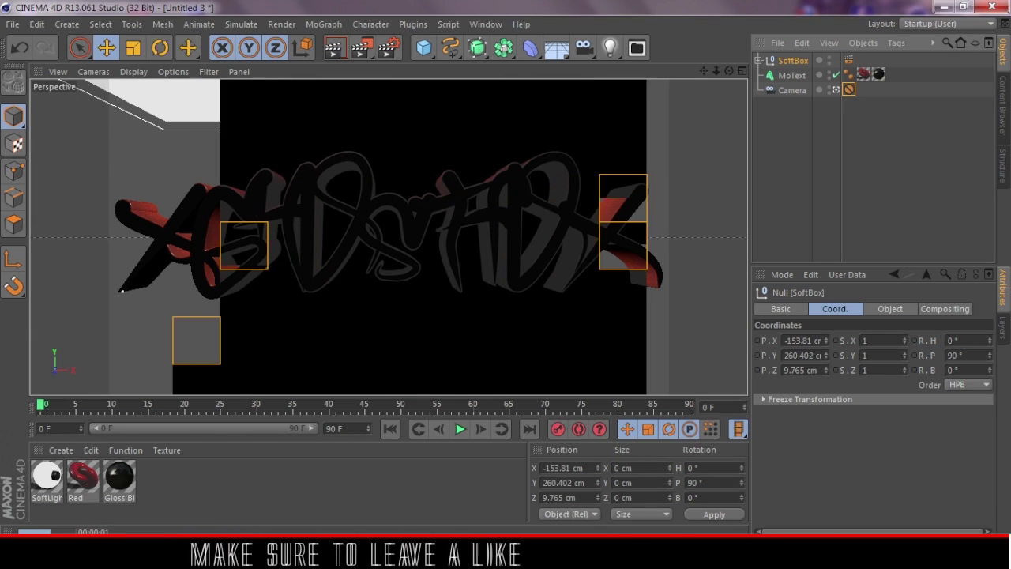
{"action": "left_click", "coordinate": [873, 178]}
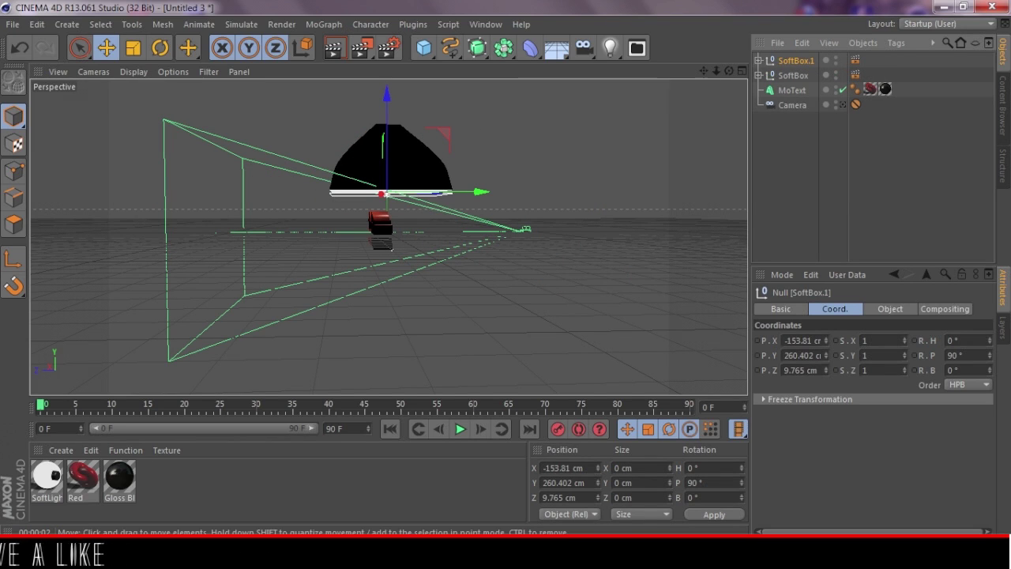
Place a SoftBox copy at about Y 491 cm and Z -530 cm with about 149.5° pitch, and render the camera view
{"action": "left_click_drag", "start_coordinate": [478, 191], "coordinate": [580, 191]}
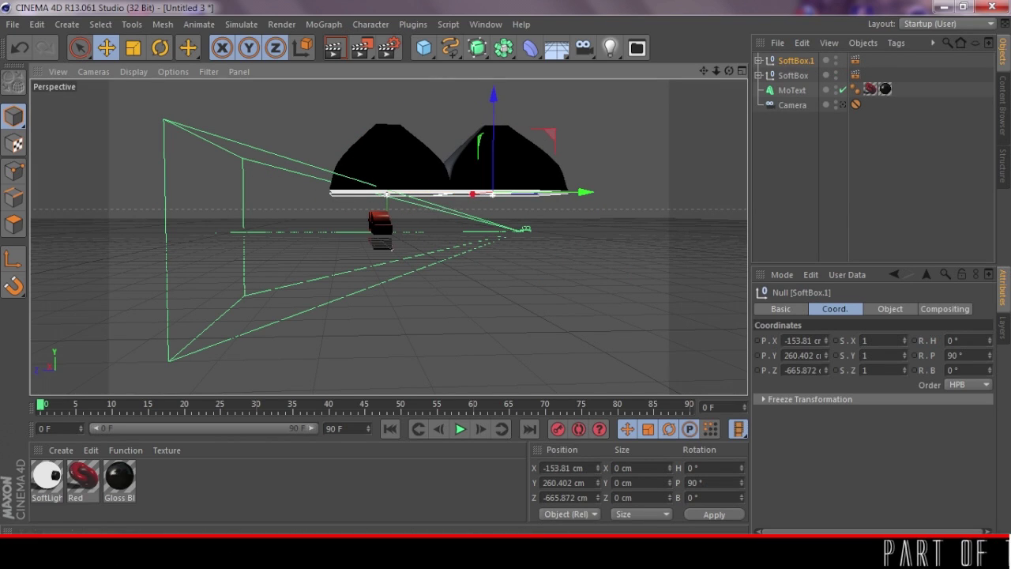
{"action": "left_click", "coordinate": [161, 48]}
{"action": "left_click_drag", "start_coordinate": [540, 157], "coordinate": [547, 217]}
{"action": "key", "text": "e"}
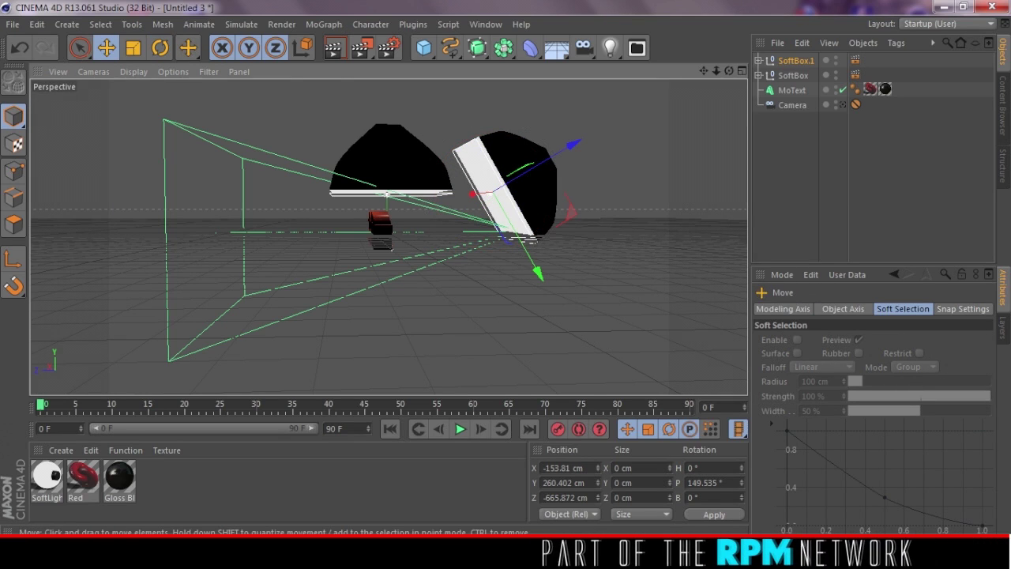
{"action": "left_click_drag", "start_coordinate": [539, 274], "coordinate": [521, 235]}
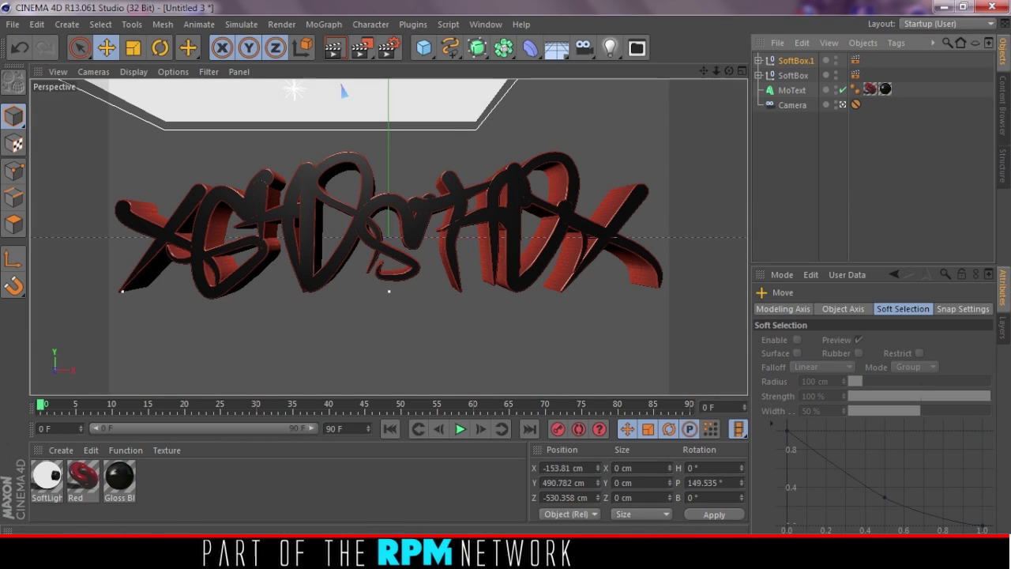
{"action": "key", "text": "ctrl+r"}
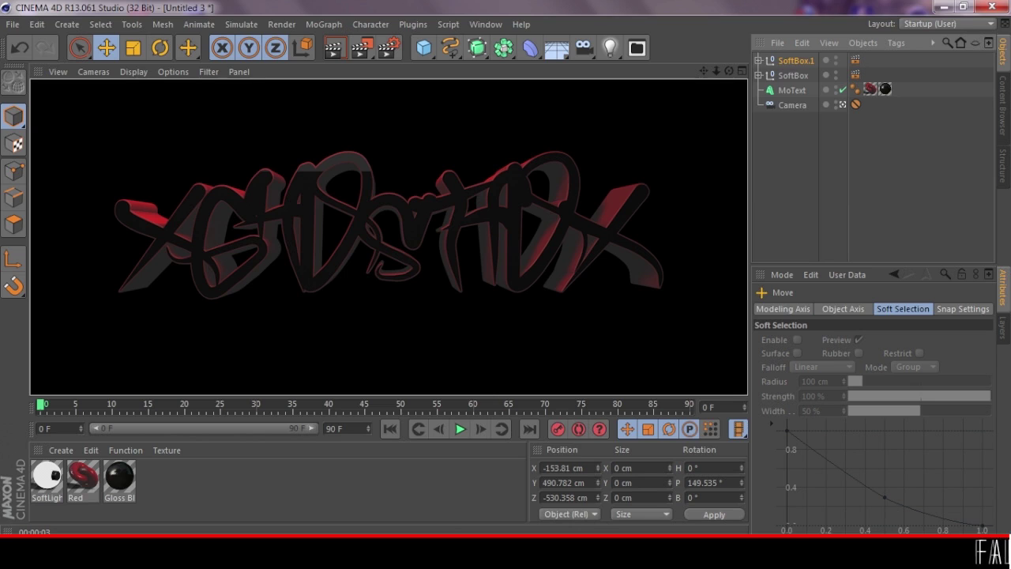
Add the Ambient Occlusion effect to the render settings and render the active view
{"action": "left_click", "coordinate": [442, 340]}
{"action": "left_click", "coordinate": [388, 49]}
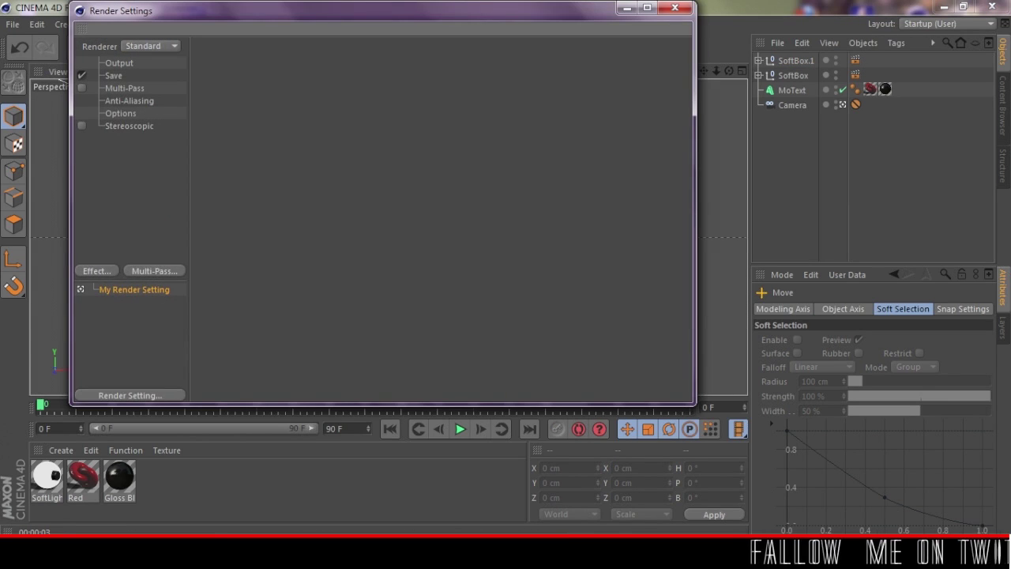
{"action": "left_click", "coordinate": [96, 270]}
{"action": "left_click", "coordinate": [158, 229]}
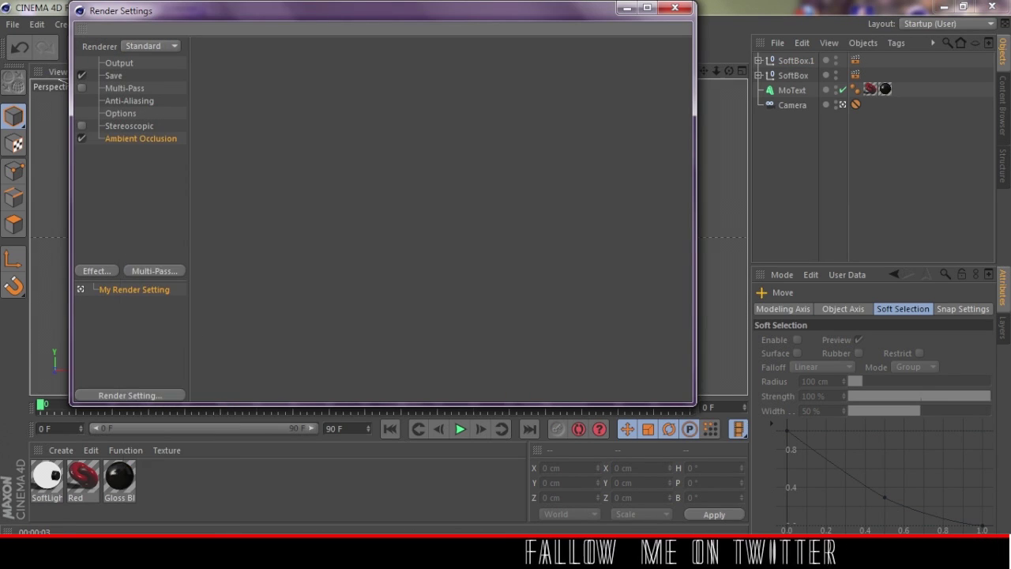
{"action": "left_click", "coordinate": [674, 7]}
{"action": "left_click", "coordinate": [334, 49]}
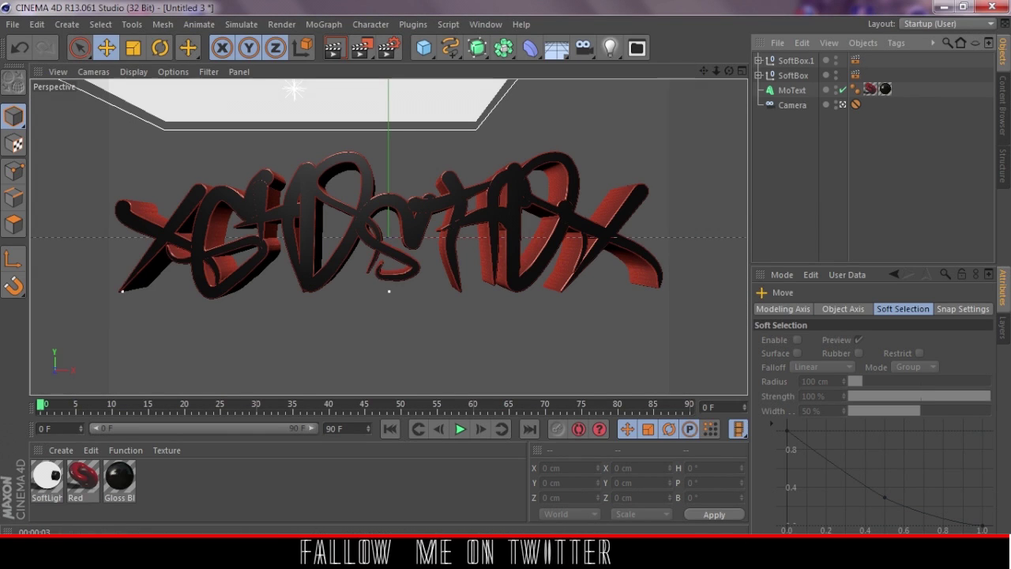
Break the MoText with Thrausi using 3 pieces in Random mode, with Randomize and Find Polygon Connection enabled
{"action": "left_click", "coordinate": [413, 24]}
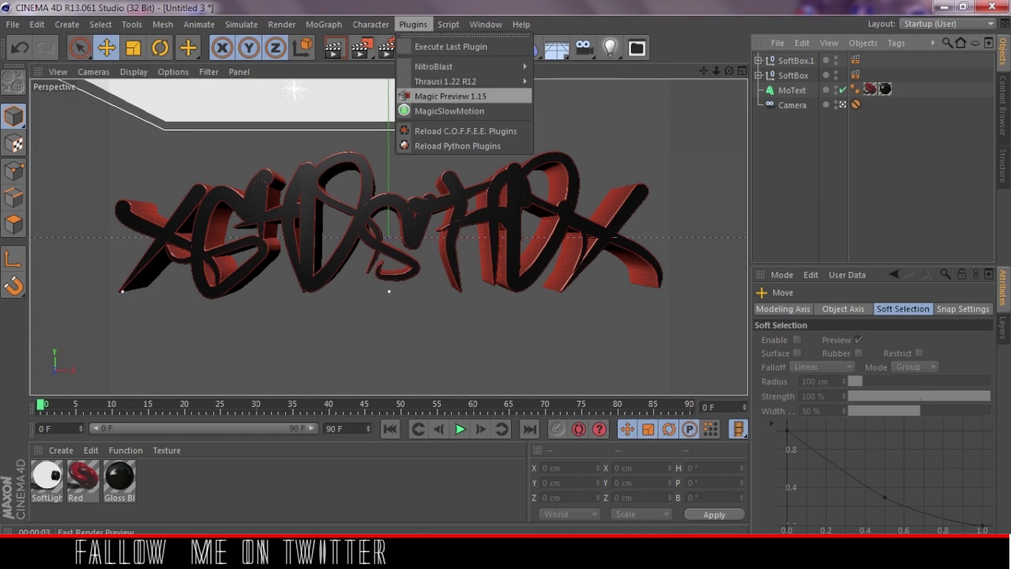
{"action": "mouse_move", "coordinate": [445, 82]}
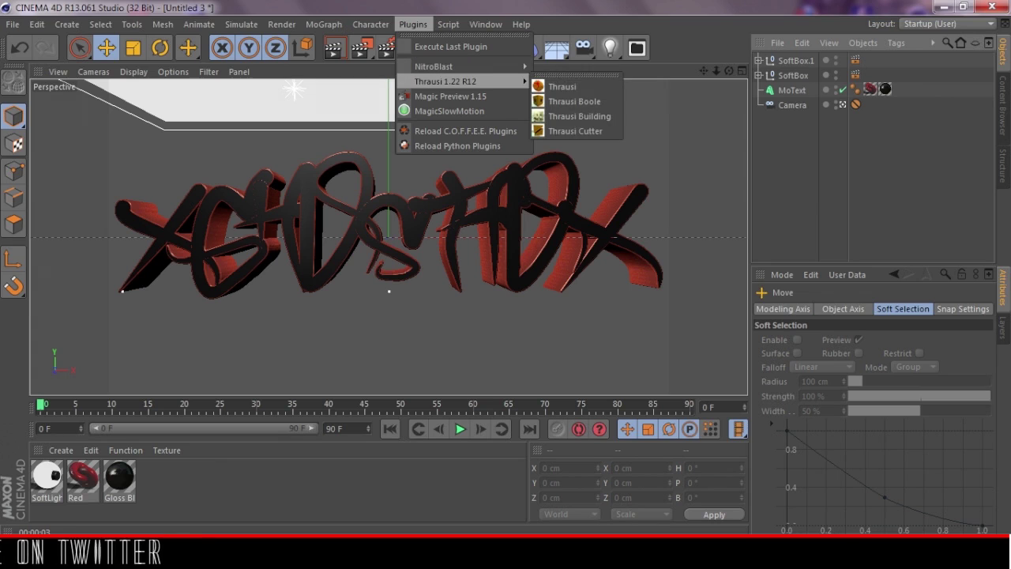
{"action": "left_click", "coordinate": [562, 87]}
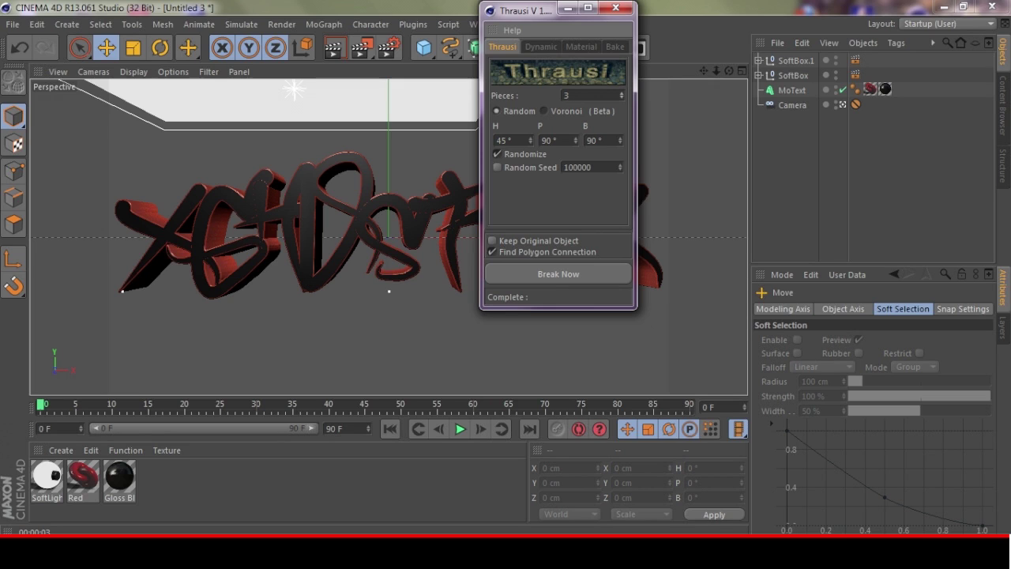
{"action": "left_click", "coordinate": [559, 274]}
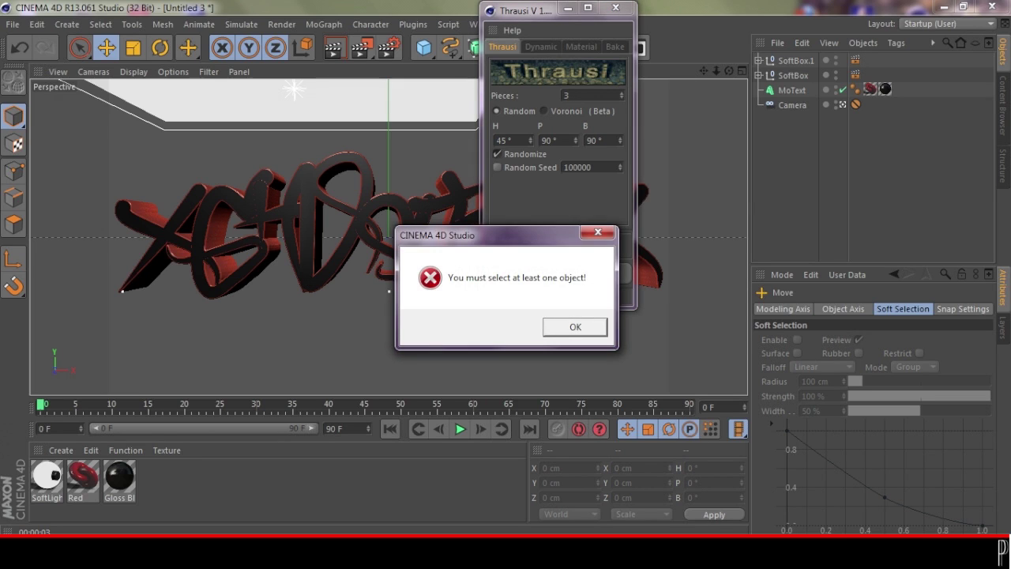
{"action": "left_click", "coordinate": [575, 327]}
{"action": "left_click", "coordinate": [792, 90]}
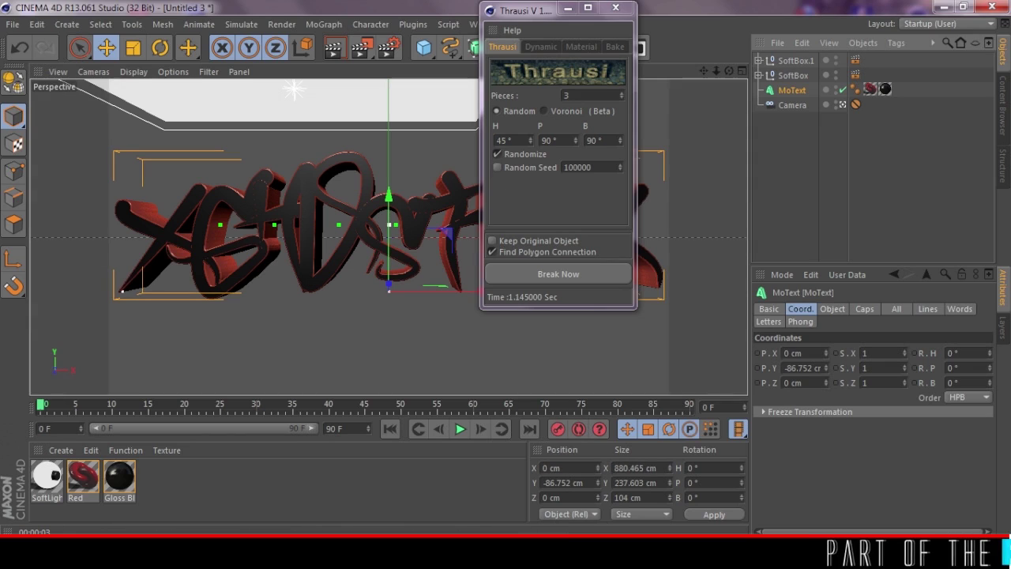
{"action": "left_click", "coordinate": [559, 274]}
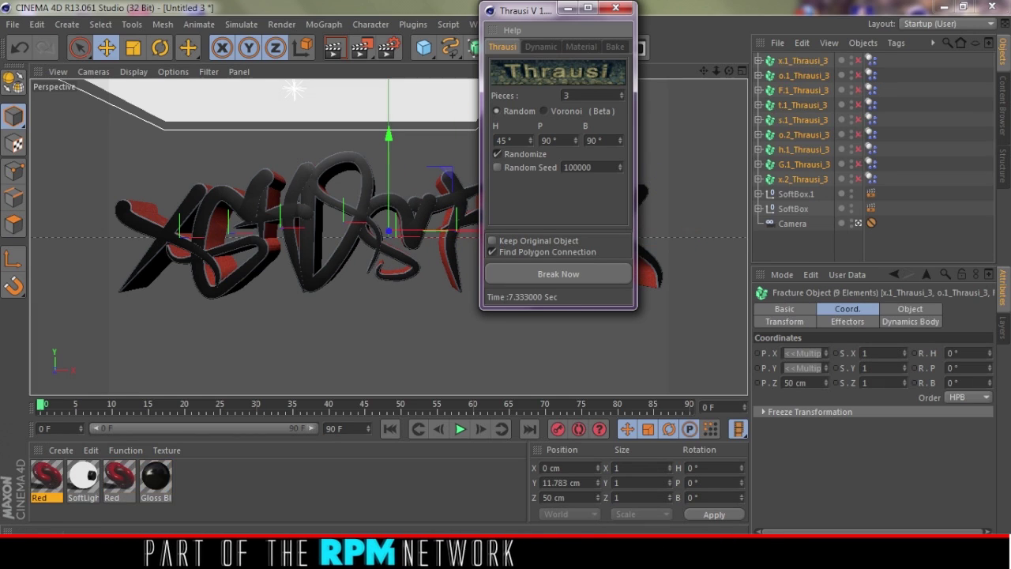
Close Thrausi, play the dynamics simulation of the broken lettering, and return the timeline to frame 0
{"action": "left_click", "coordinate": [615, 8]}
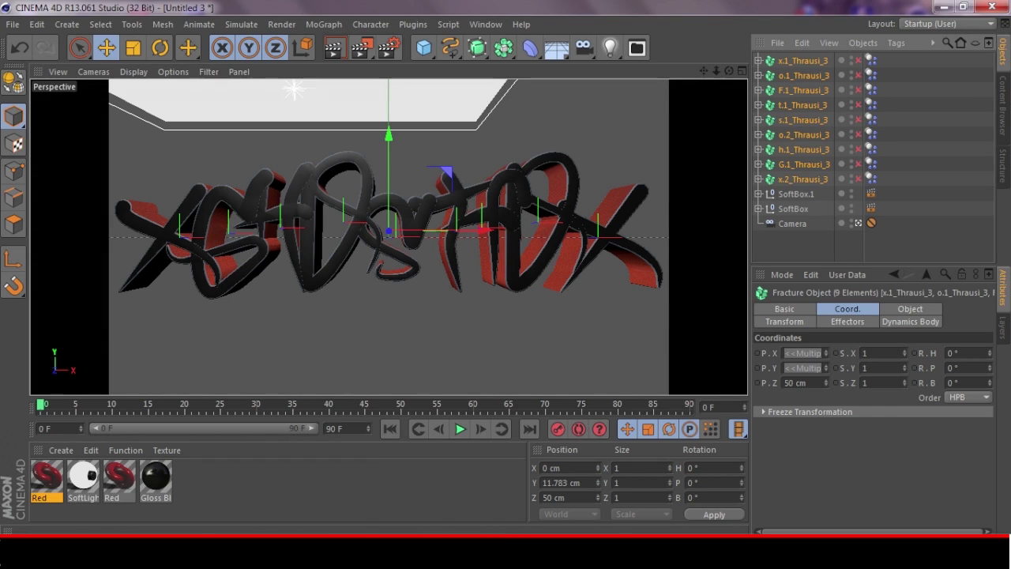
{"action": "key", "text": "F8"}
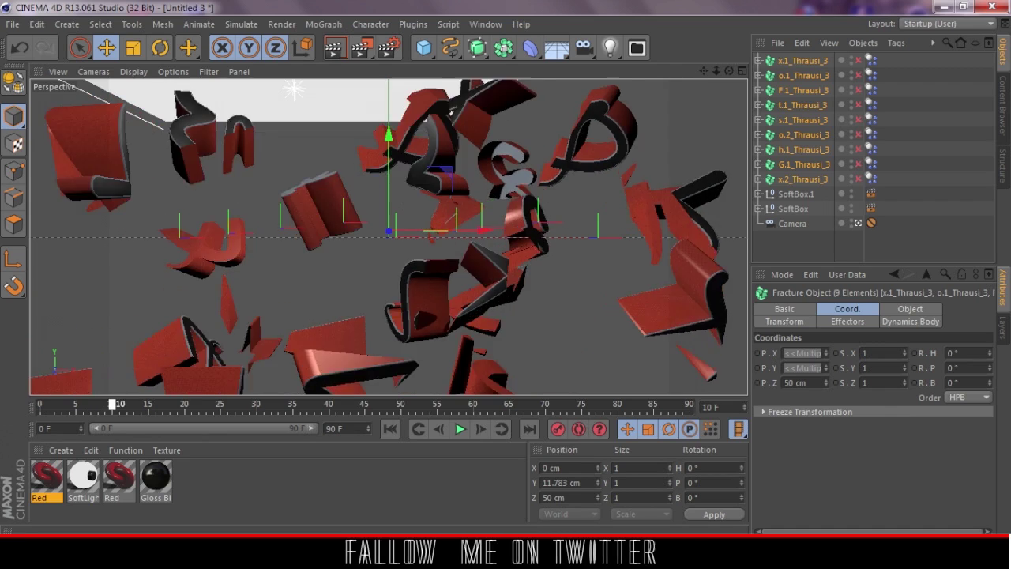
{"action": "key", "text": "F8"}
{"action": "key", "text": "shift+f"}
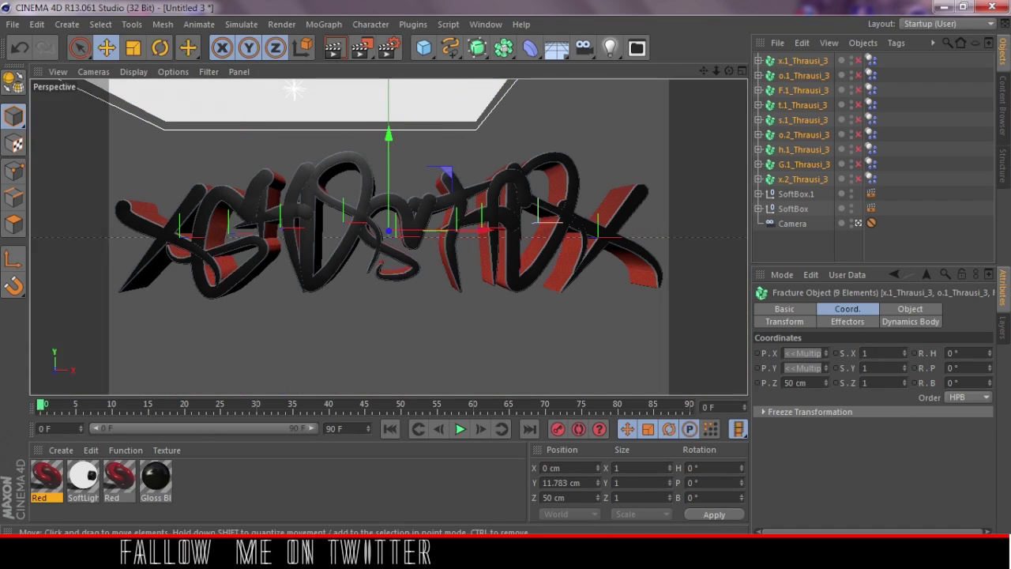
Apply a Rigid Body simulation tag to the selected Thrausi fracture objects and render the active view at frame 1
{"action": "right_click", "coordinate": [807, 149]}
{"action": "mouse_move", "coordinate": [856, 39]}
{"action": "mouse_move", "coordinate": [855, 142]}
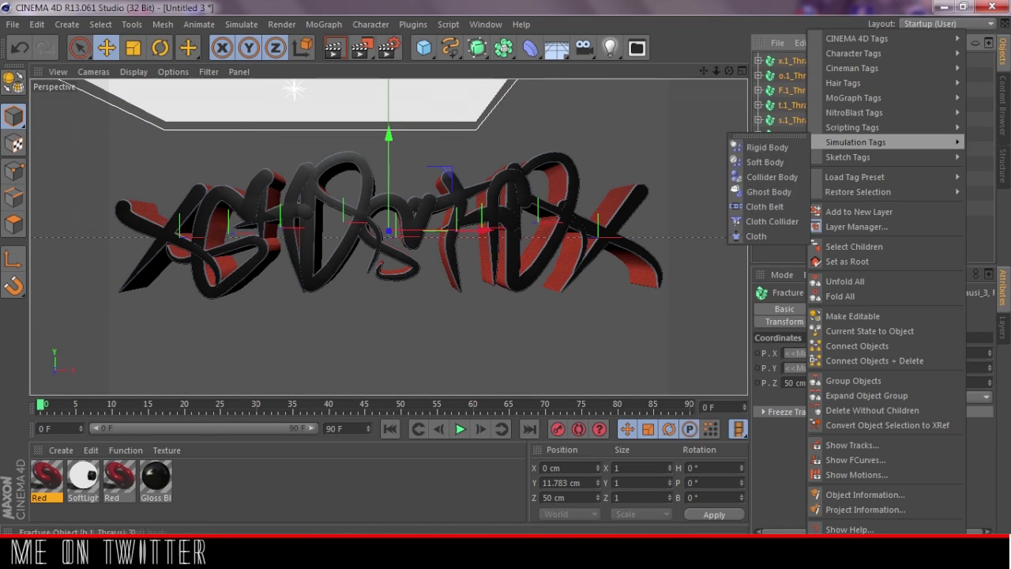
{"action": "left_click", "coordinate": [758, 147]}
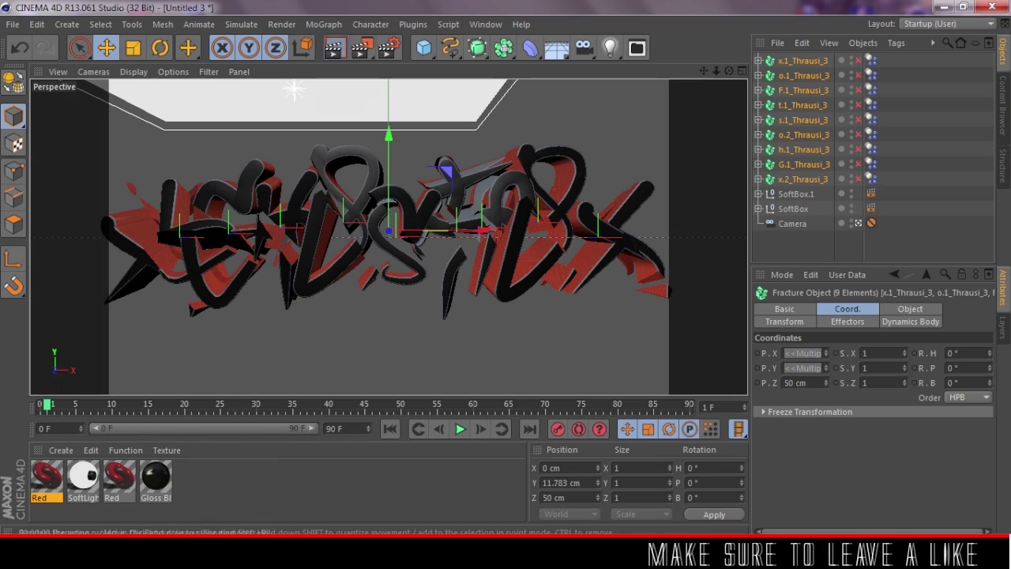
{"action": "left_click", "coordinate": [335, 49]}
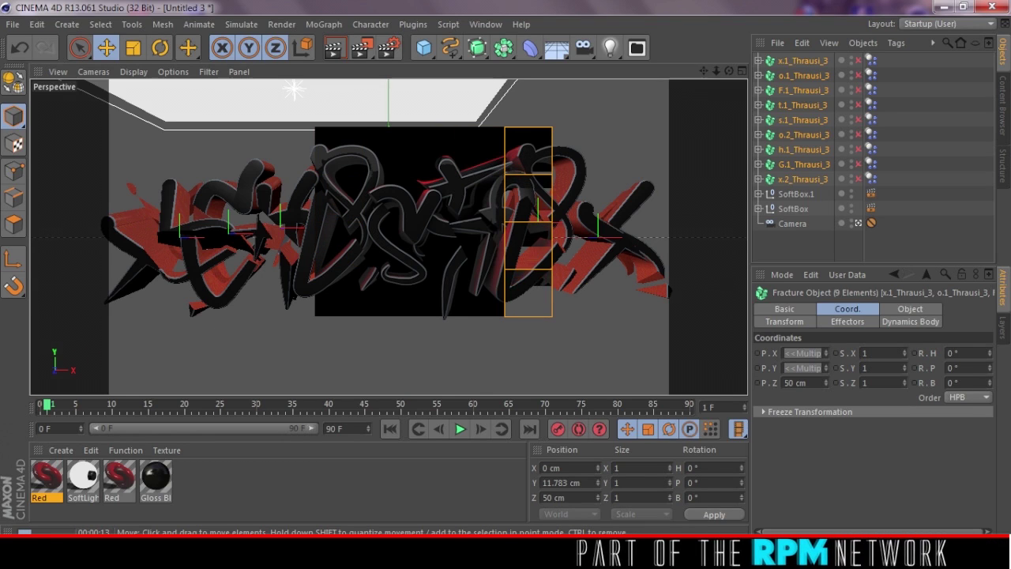
{"action": "left_click", "coordinate": [387, 347]}
Enable Alpha Channel and Straight Alpha in the Save section of the render settings, and close the settings
{"action": "left_click", "coordinate": [387, 49]}
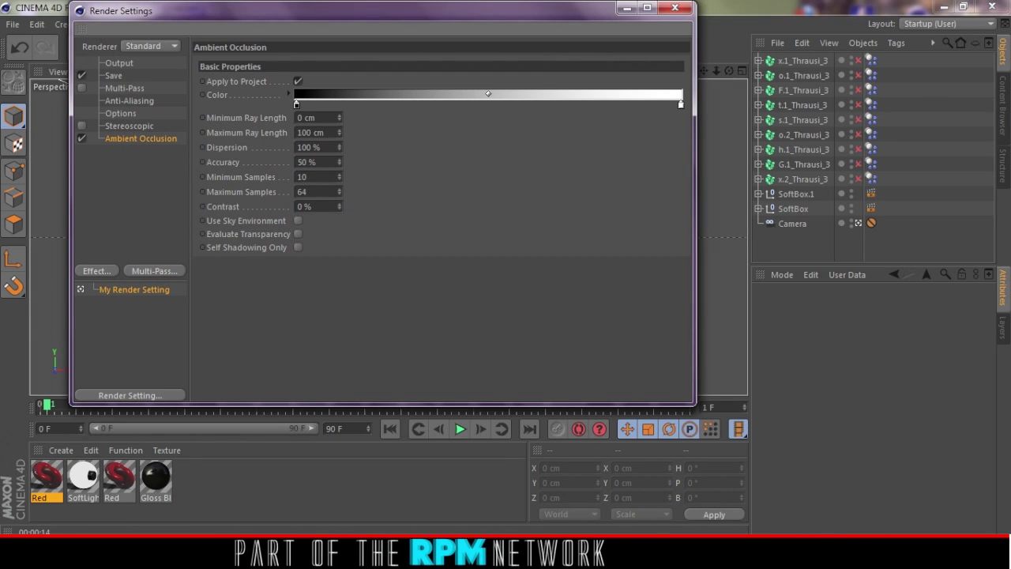
{"action": "left_click", "coordinate": [113, 76]}
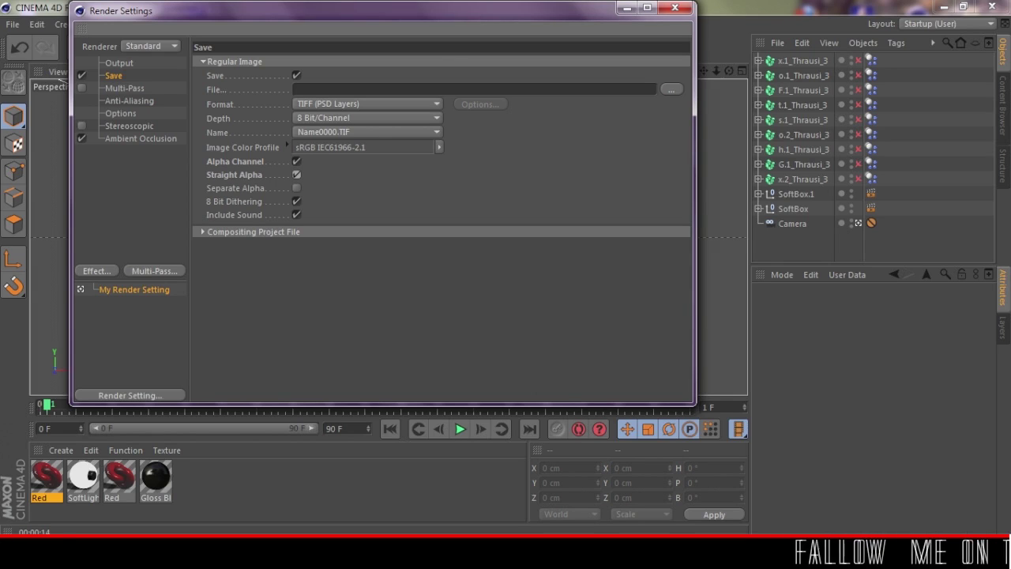
{"action": "left_click_drag", "start_coordinate": [356, 10], "coordinate": [361, 31]}
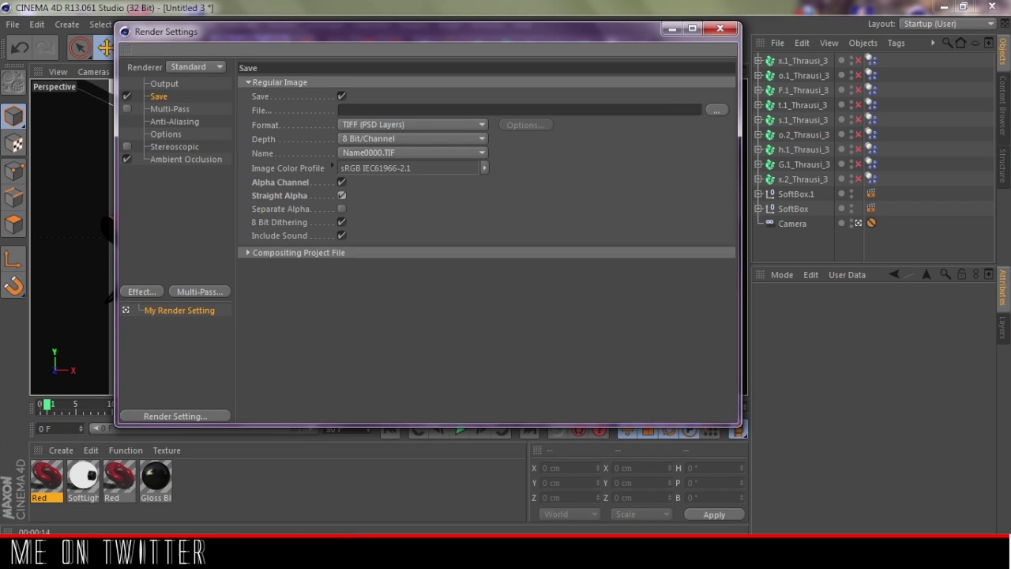
{"action": "left_click", "coordinate": [719, 29]}
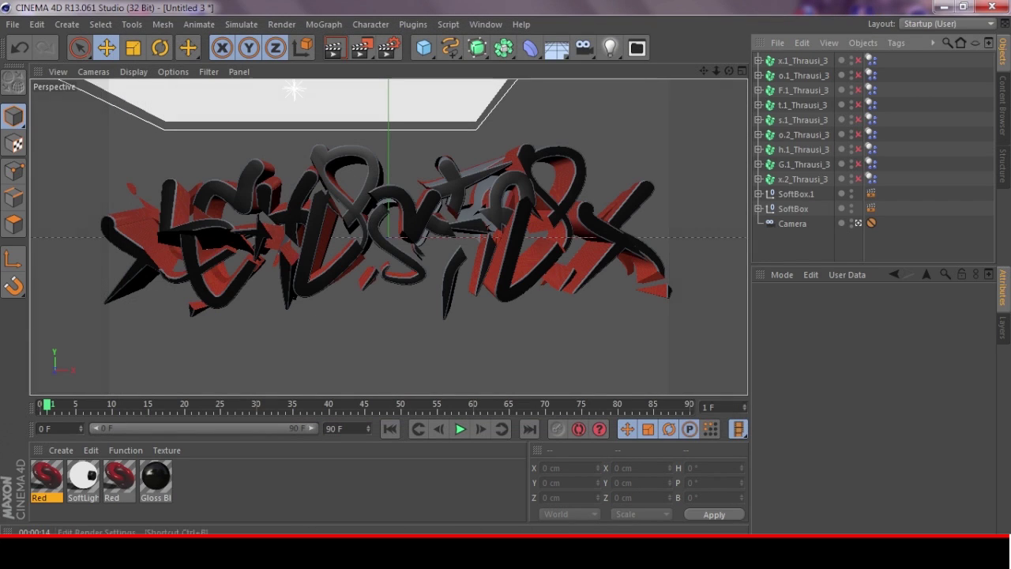
Render the project to the Picture Viewer and delete the earlier Untitled 2 render from its history
{"action": "left_click", "coordinate": [362, 48]}
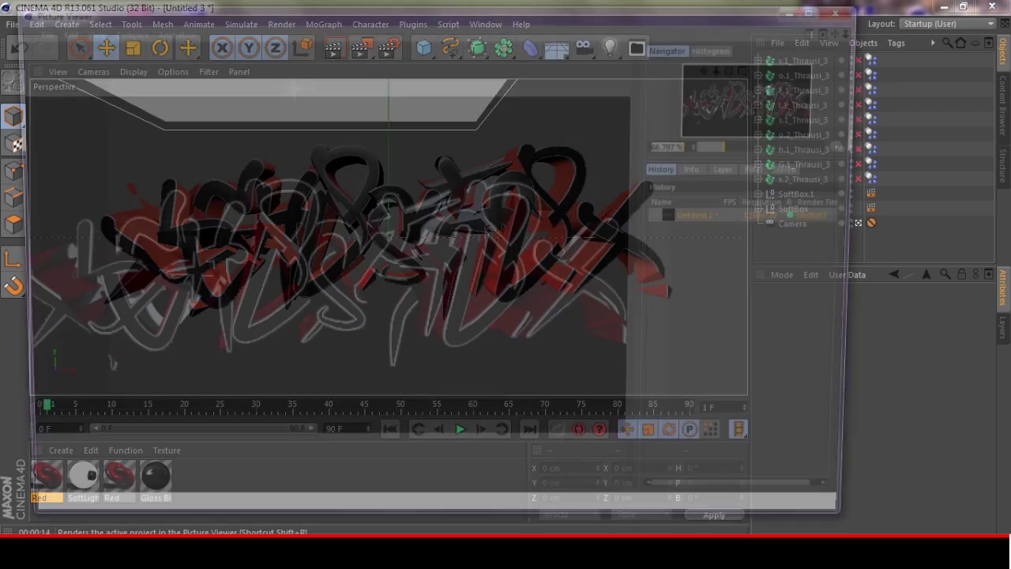
{"action": "left_click", "coordinate": [712, 217]}
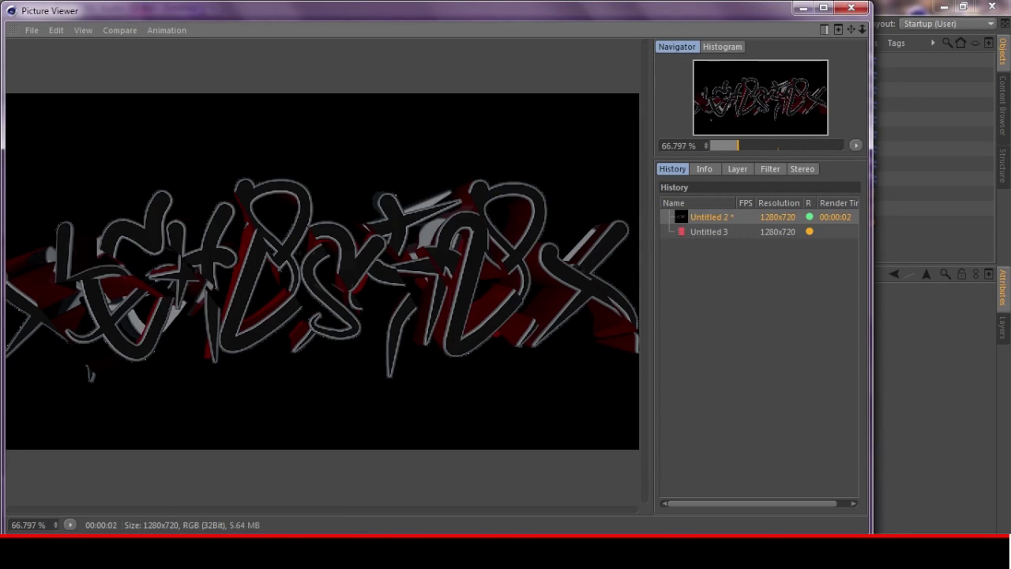
{"action": "key", "text": "Delete"}
{"action": "key", "text": "Return"}
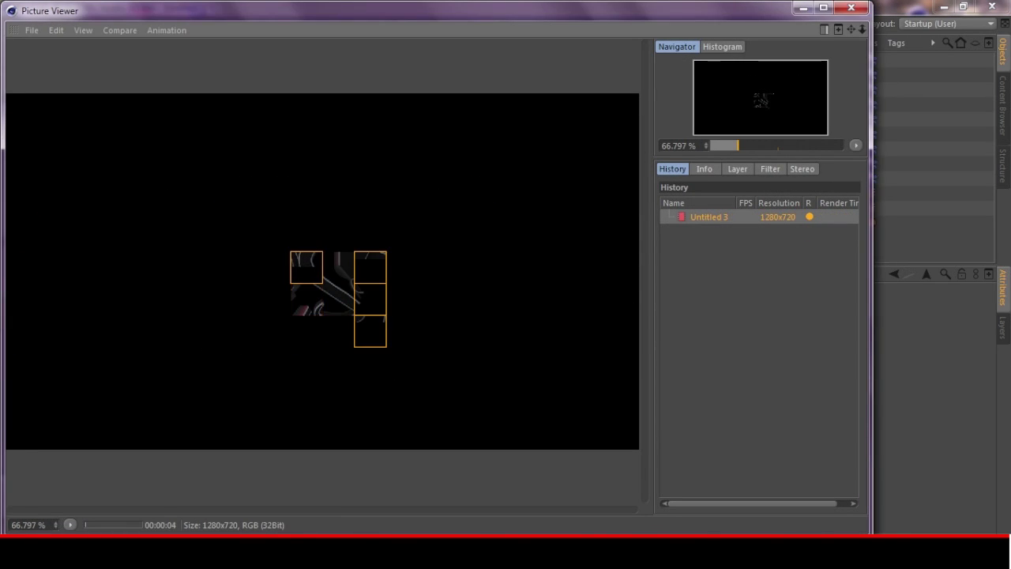
{"action": "left_click_drag", "start_coordinate": [474, 10], "coordinate": [495, 113]}
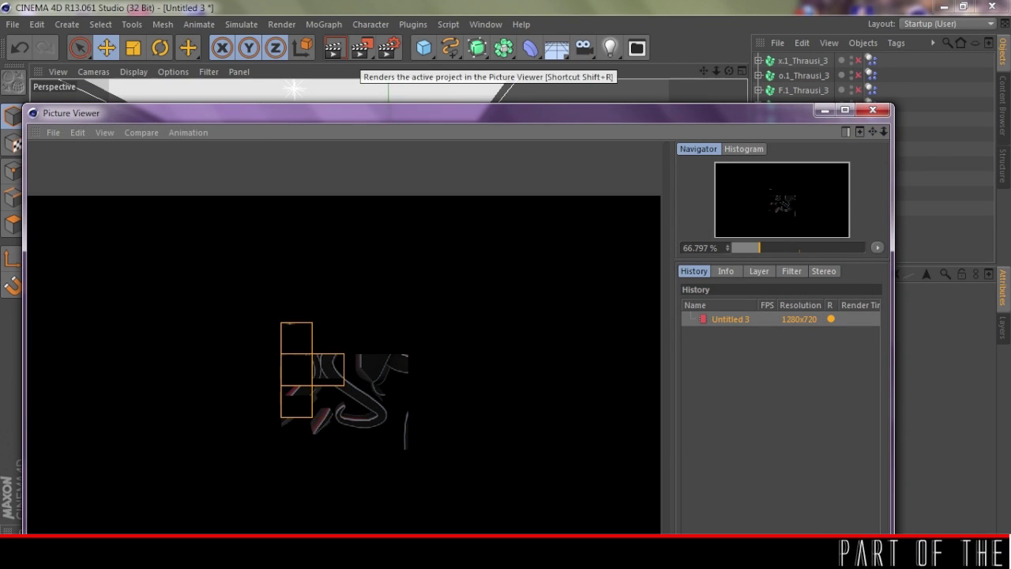
{"action": "left_click_drag", "start_coordinate": [379, 112], "coordinate": [395, 14]}
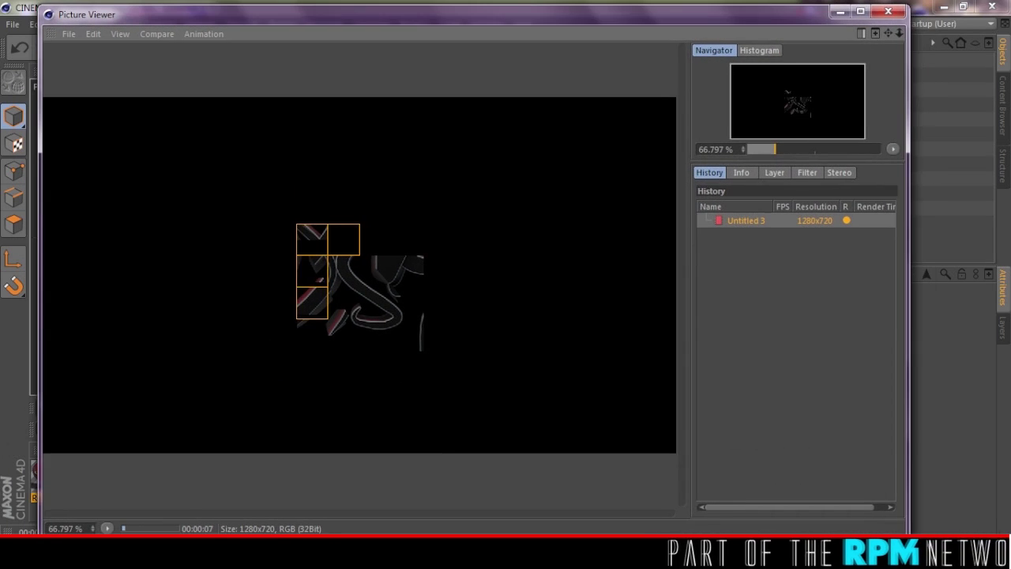
{"action": "scroll", "coordinate": [360, 275], "scroll_direction": "up", "scroll_amount": 3}
{"action": "scroll", "coordinate": [359, 275], "scroll_direction": "down", "scroll_amount": 6}
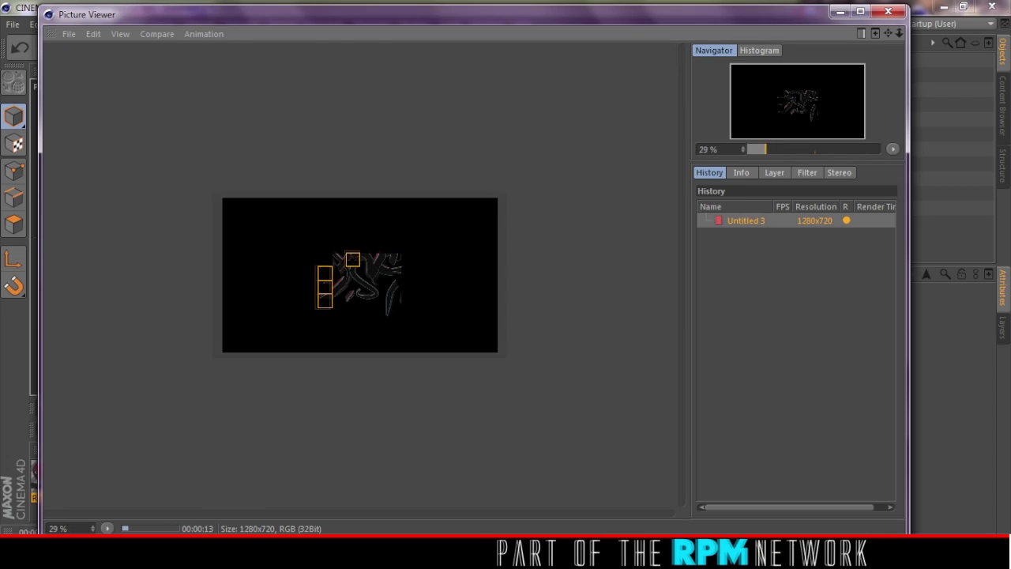
{"action": "scroll", "coordinate": [360, 275], "scroll_direction": "up", "scroll_amount": 1}
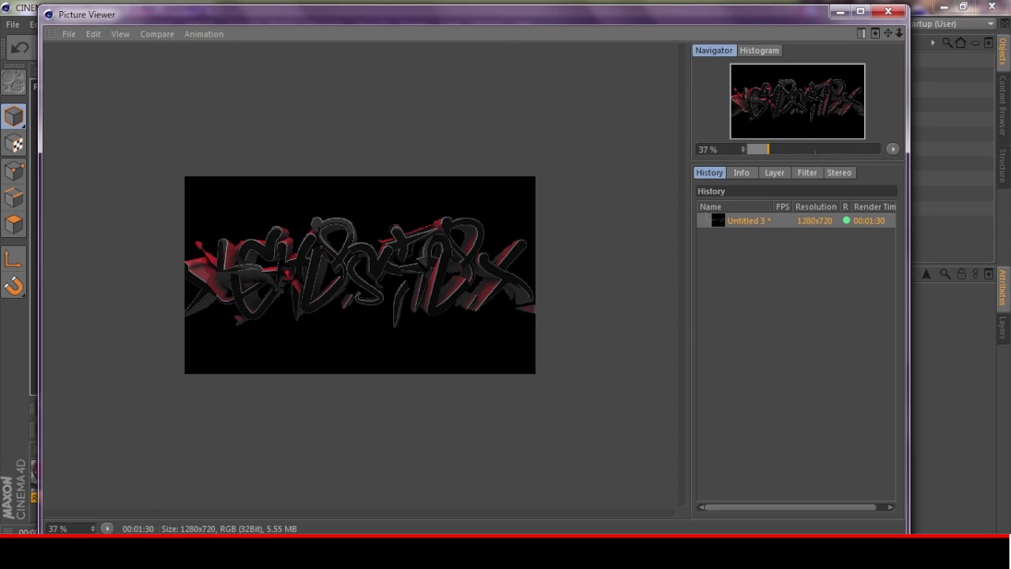
Set up the finished render's export as a PNG still image at 8 bits/channel with Alpha Channel enabled
{"action": "right_click", "coordinate": [763, 221]}
{"action": "left_click", "coordinate": [809, 295]}
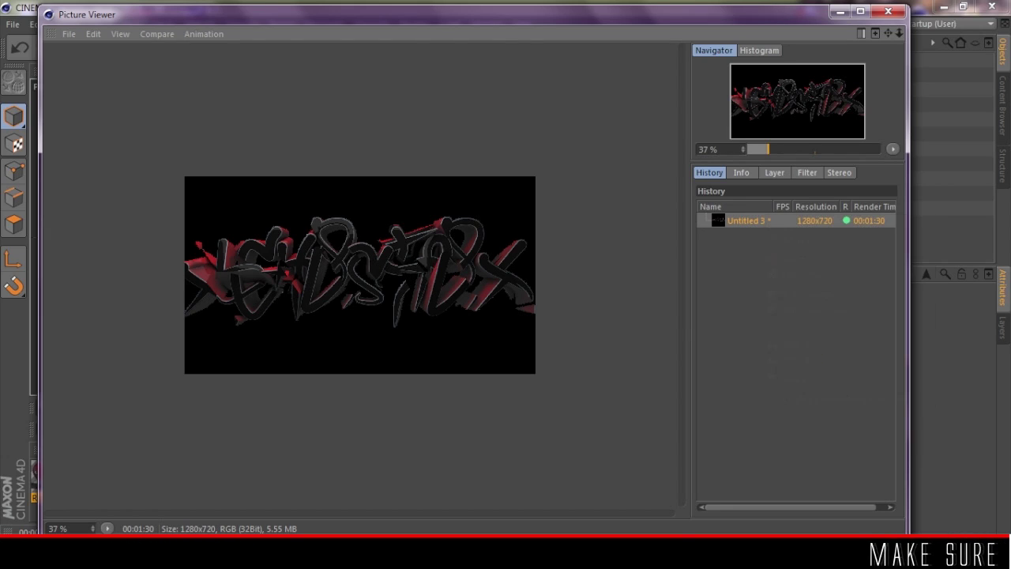
{"action": "right_click", "coordinate": [746, 222]}
{"action": "left_click", "coordinate": [790, 384]}
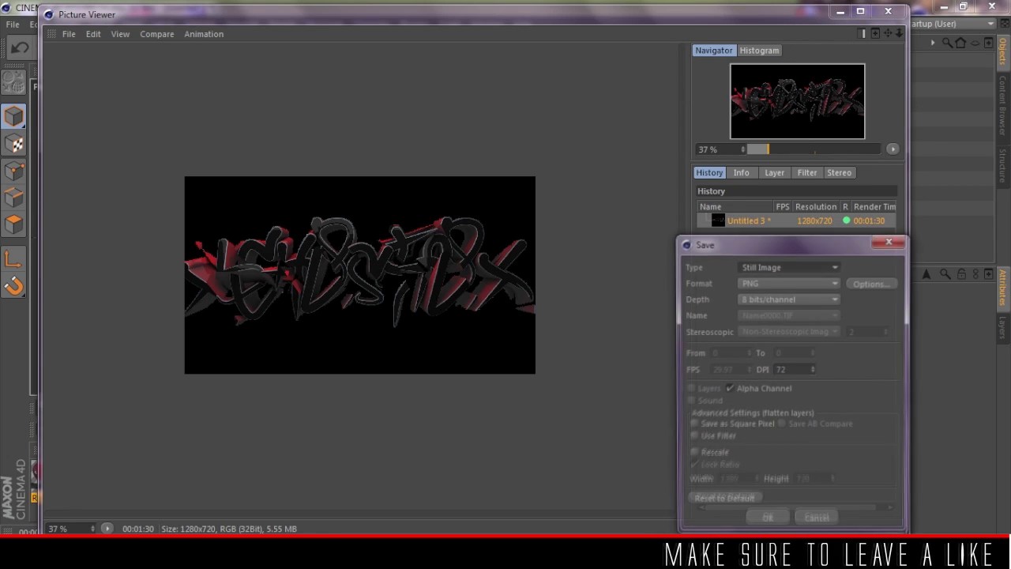
{"action": "left_click_drag", "start_coordinate": [750, 243], "coordinate": [517, 80]}
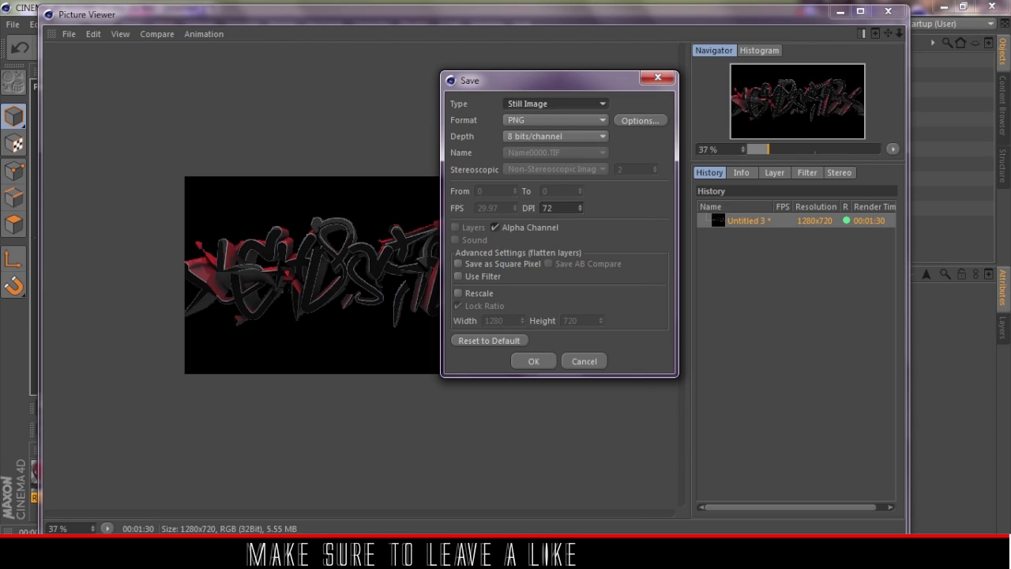
{"action": "left_click", "coordinate": [555, 120]}
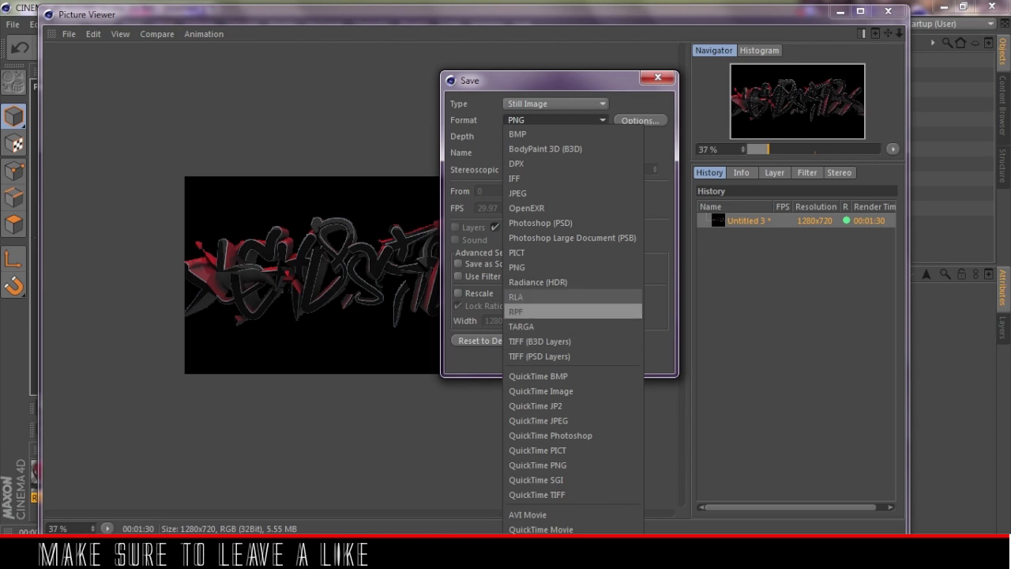
{"action": "left_click", "coordinate": [555, 120]}
{"action": "left_click", "coordinate": [555, 120]}
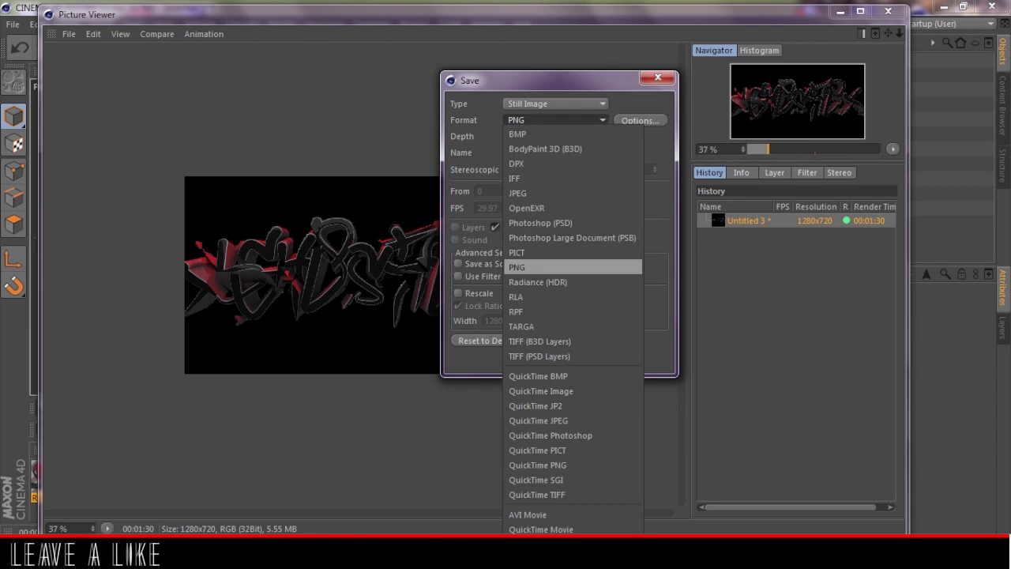
{"action": "left_click", "coordinate": [555, 120]}
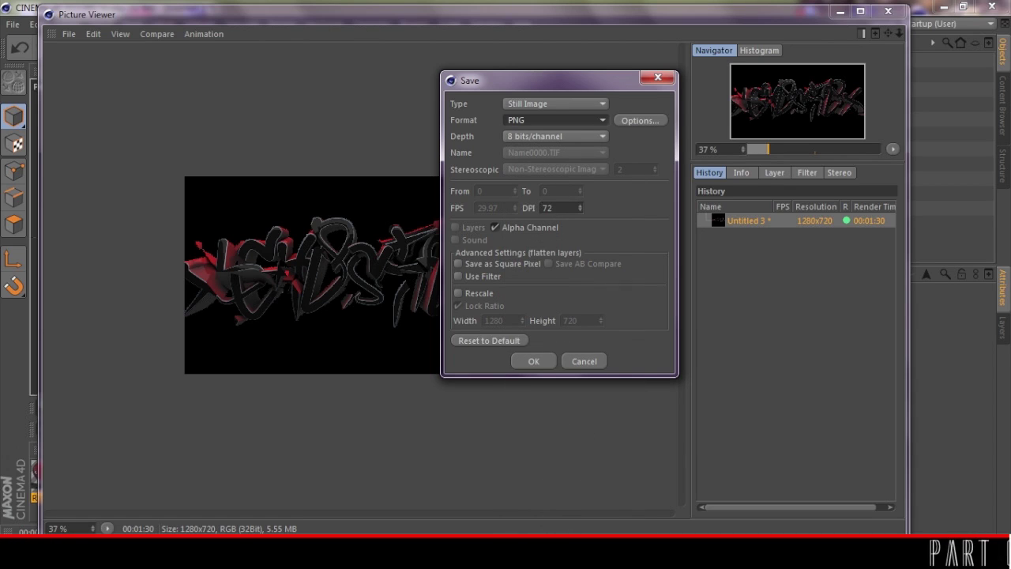
{"action": "left_click", "coordinate": [556, 120]}
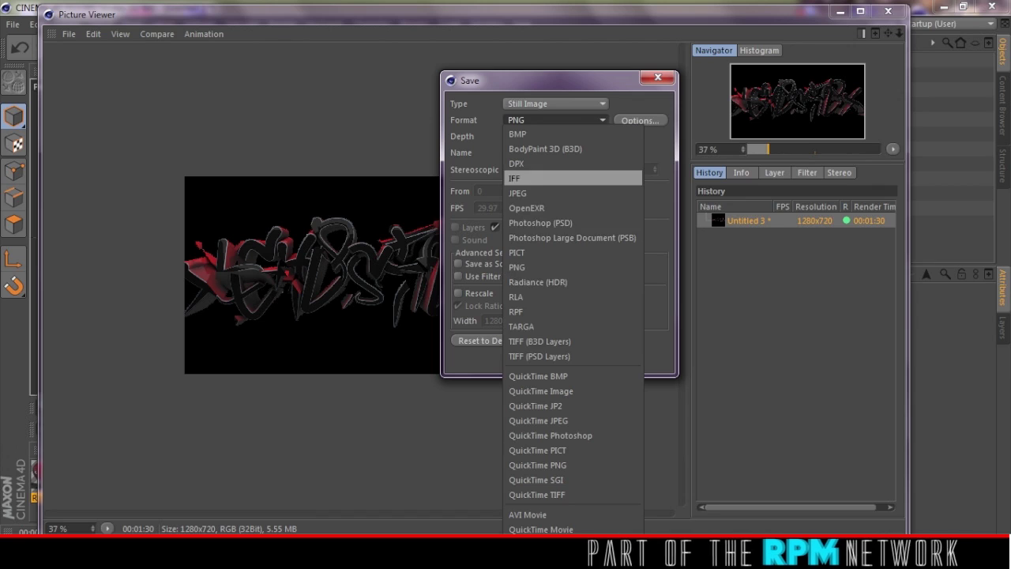
{"action": "left_click", "coordinate": [555, 120]}
{"action": "left_click", "coordinate": [556, 120]}
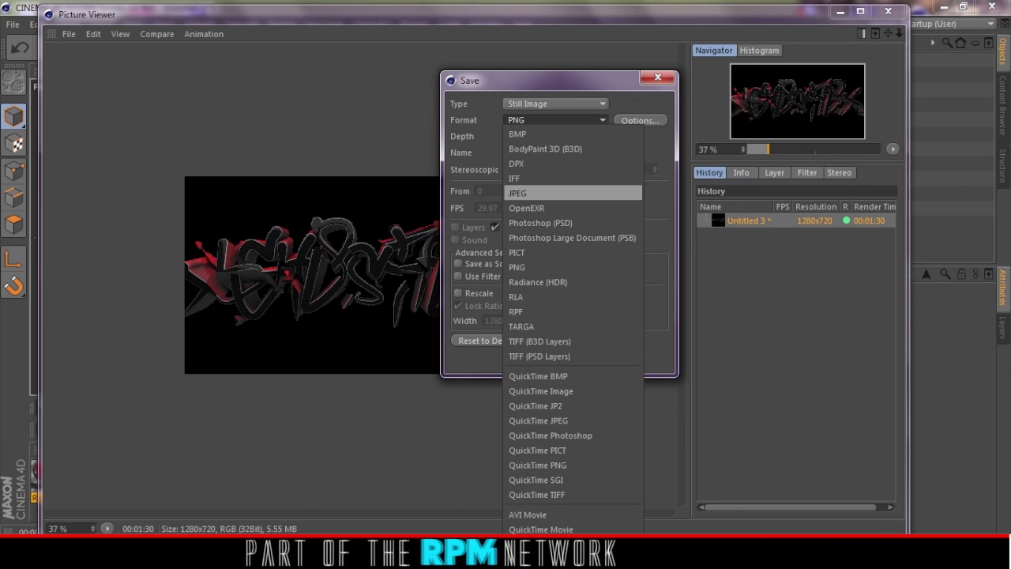
{"action": "left_click", "coordinate": [553, 80]}
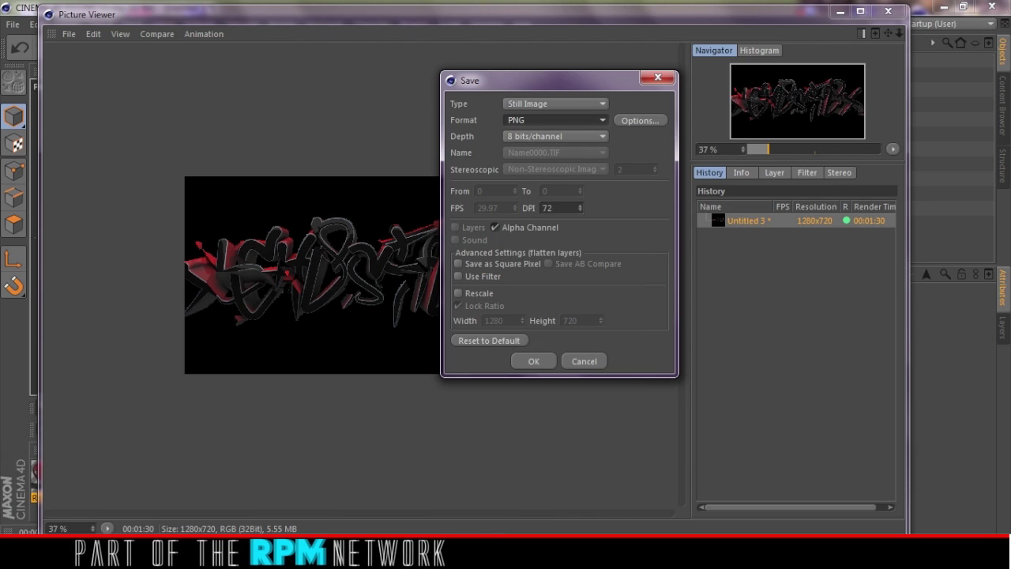
{"action": "left_click_drag", "start_coordinate": [553, 81], "coordinate": [554, 16]}
{"action": "left_click", "coordinate": [556, 57]}
{"action": "left_click", "coordinate": [519, 206]}
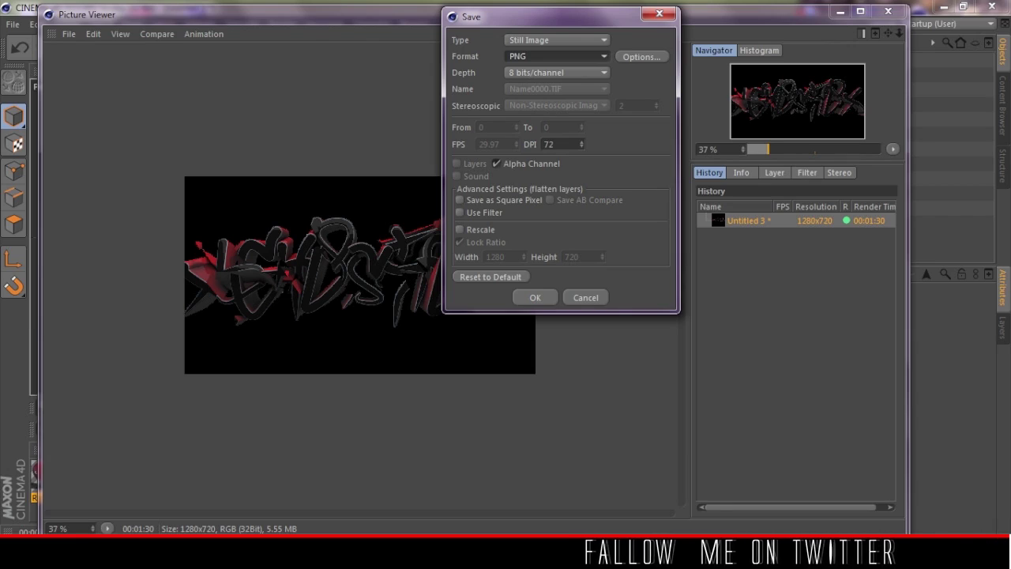
Confirm the export options and save the image to the Desktop as C4DTrans
{"action": "left_click", "coordinate": [534, 297]}
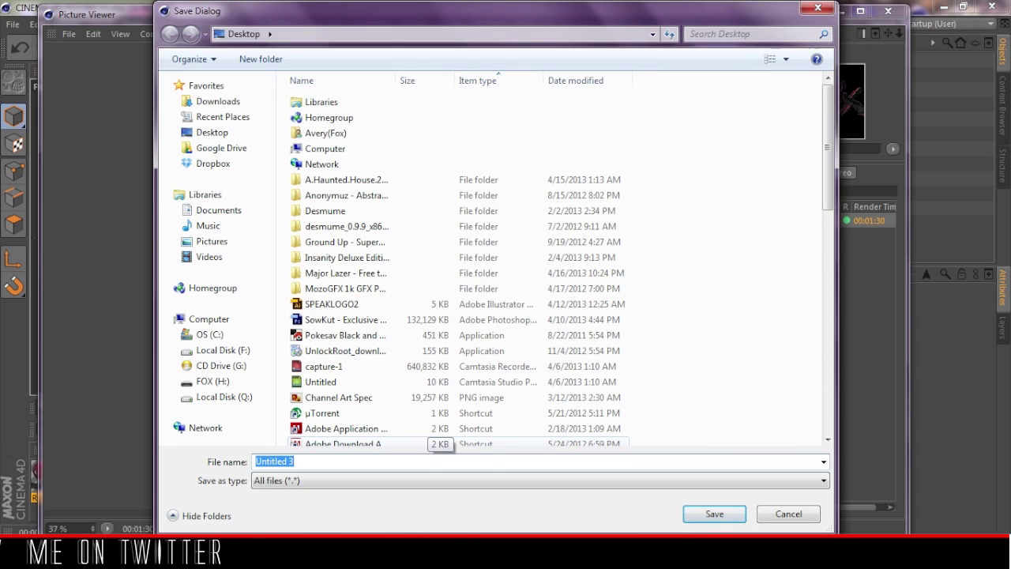
{"action": "type", "text": "C4d"}
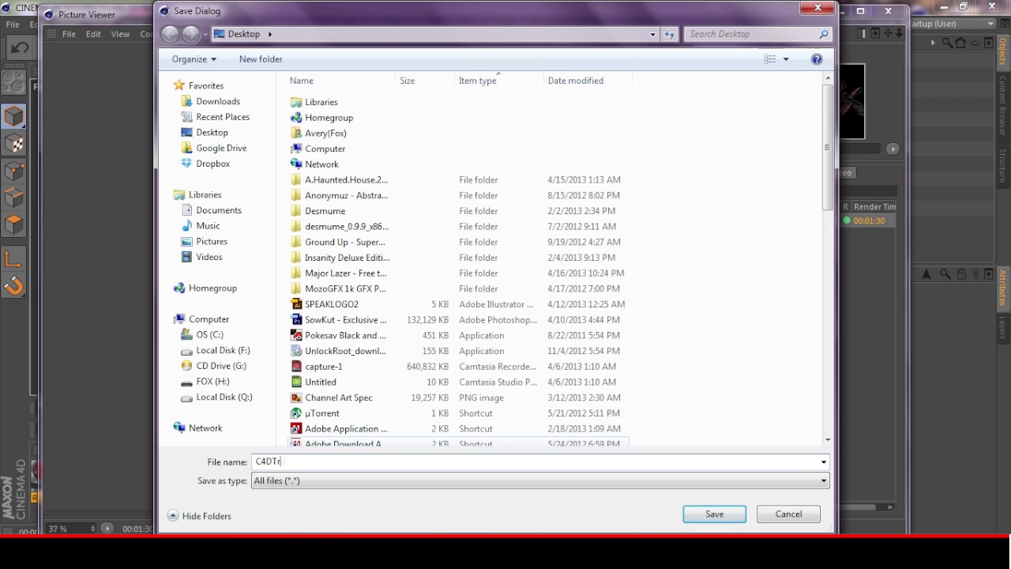
{"action": "key", "text": "Return"}
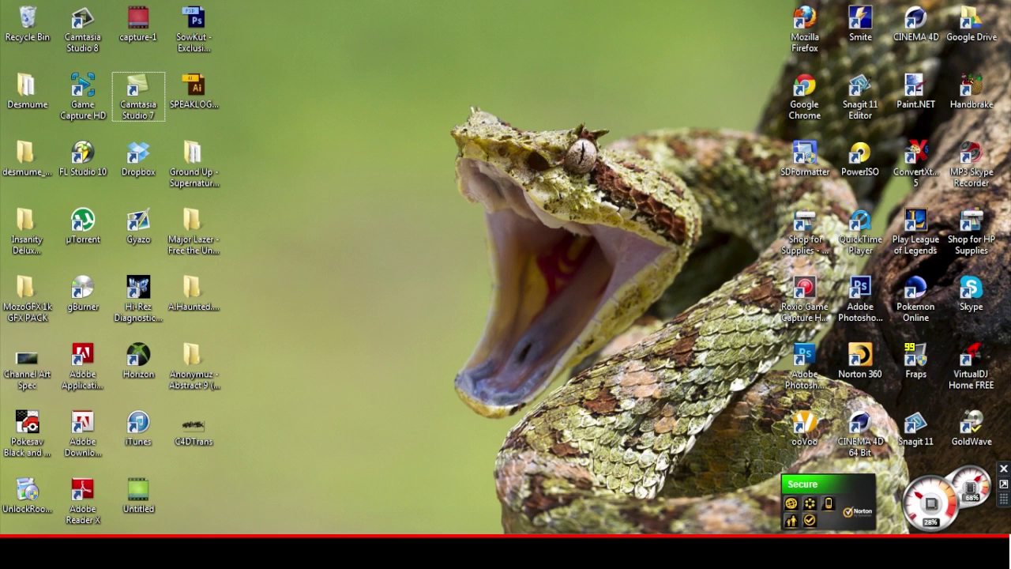
View the saved C4DTrans image from the desktop to check its transparency, and close the viewer
{"action": "double_click", "coordinate": [194, 428]}
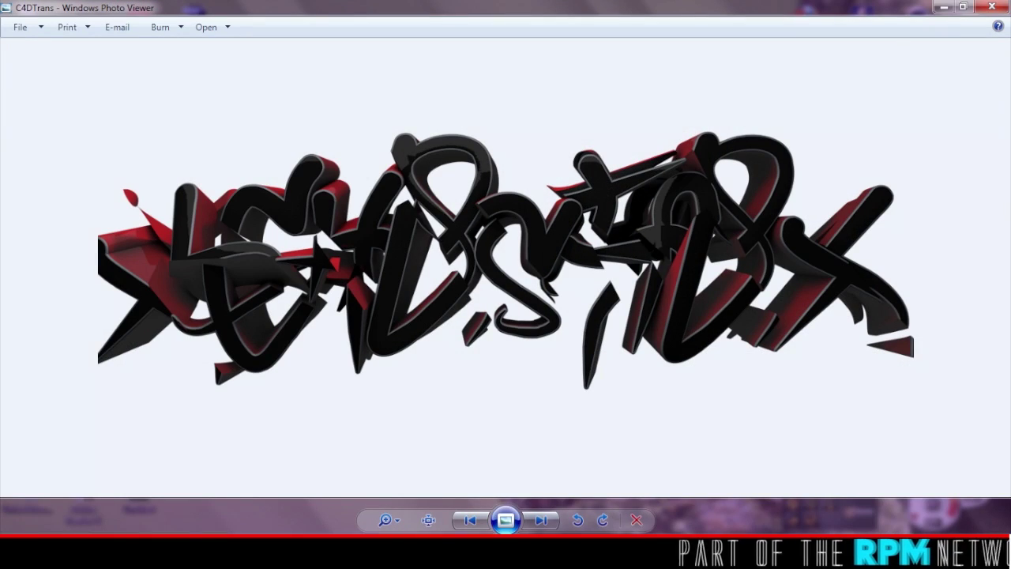
{"action": "left_click_drag", "start_coordinate": [350, 8], "coordinate": [350, 47]}
{"action": "left_click", "coordinate": [658, 45]}
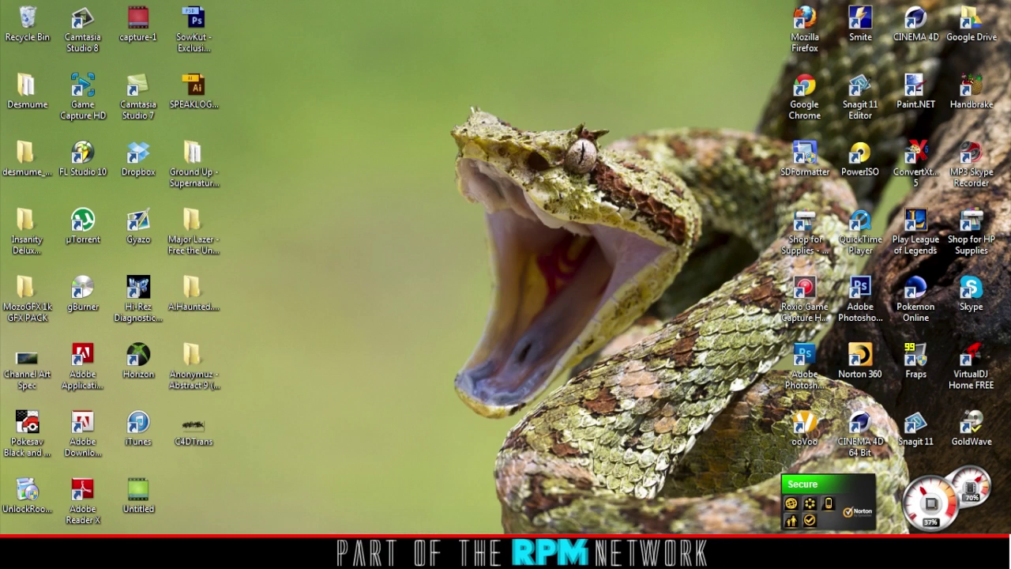
Move the C4DTrans file to an empty area of the desktop and open it with Adobe Photoshop
{"action": "left_click_drag", "start_coordinate": [194, 426], "coordinate": [471, 158]}
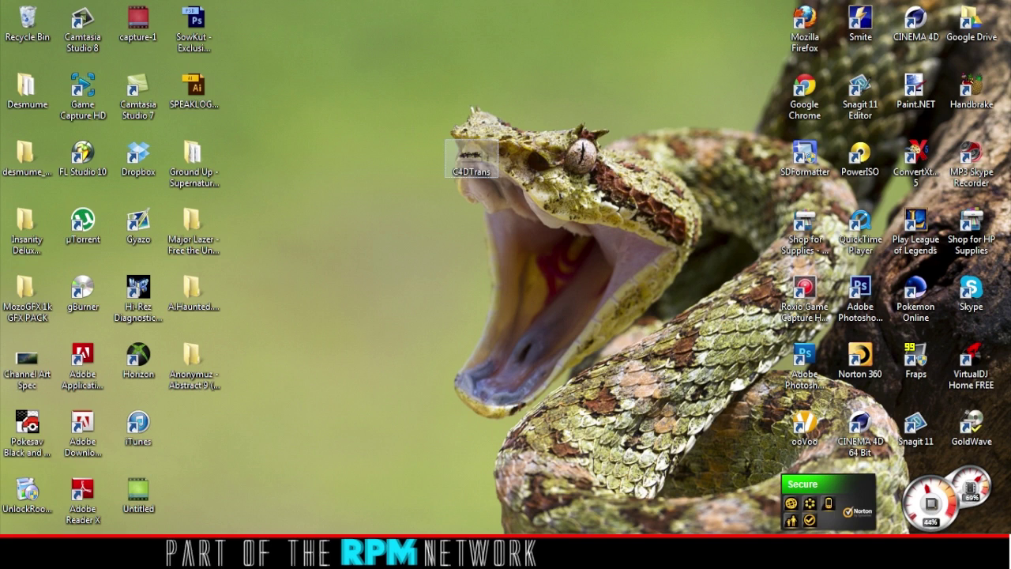
{"action": "left_click", "coordinate": [427, 186]}
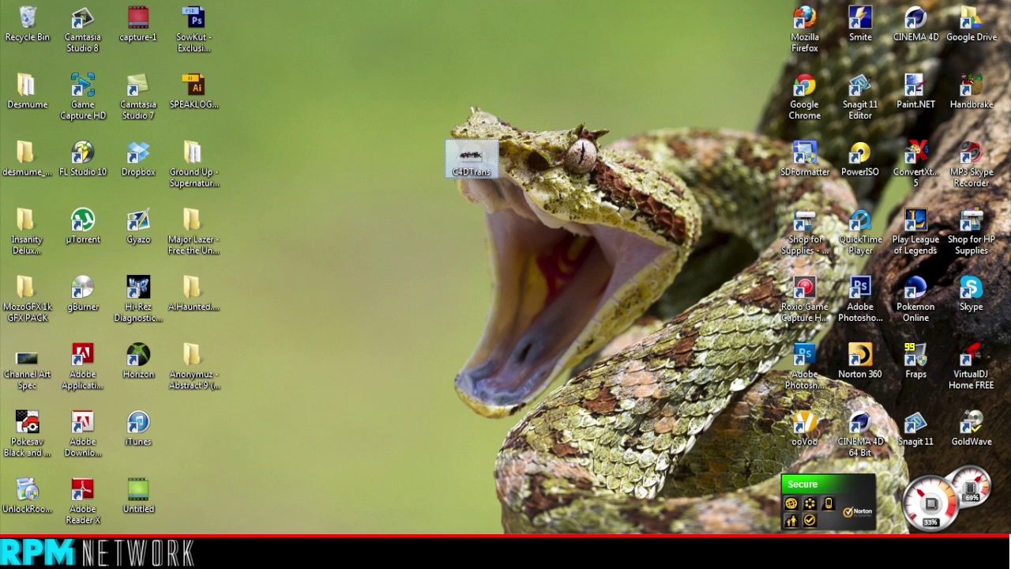
{"action": "right_click", "coordinate": [463, 158]}
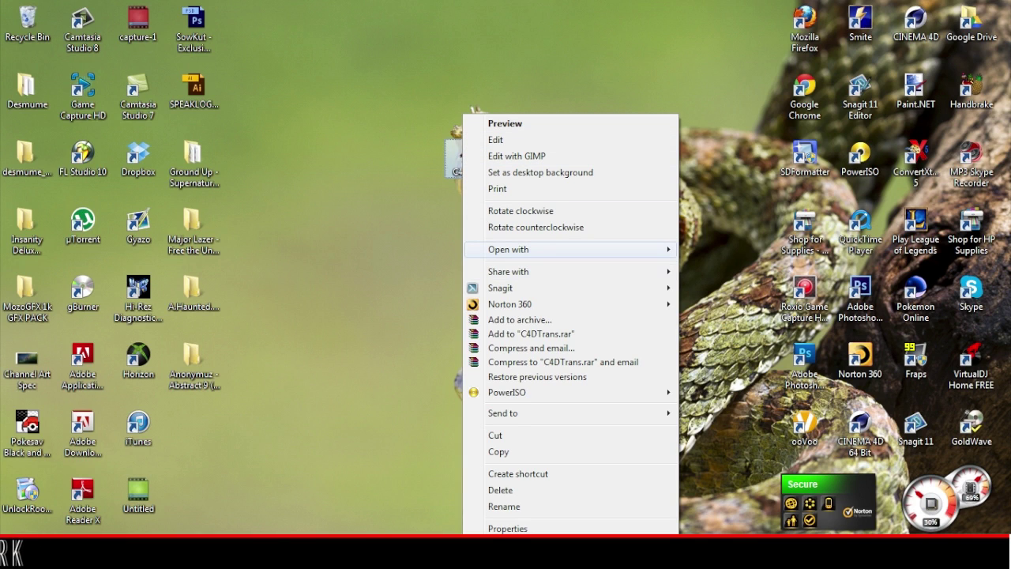
{"action": "mouse_move", "coordinate": [569, 249]}
{"action": "left_click", "coordinate": [743, 265]}
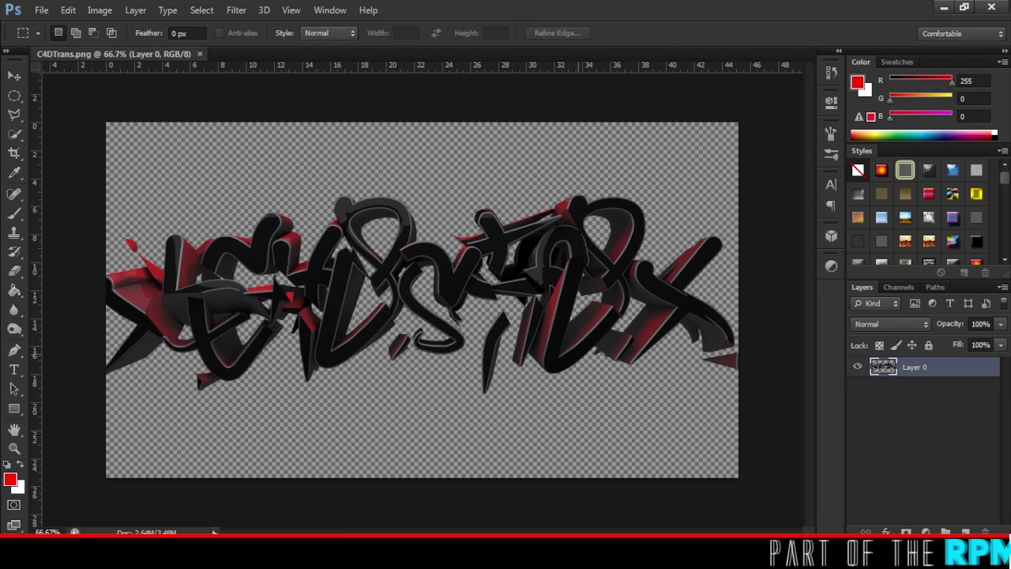
Move the lettering layer up near the upper edge of the canvas with the Move tool
{"action": "key", "text": "v"}
{"action": "mouse_move", "coordinate": [545, 303]}
{"action": "left_mouse_down"}
{"action": "mouse_move", "coordinate": [513, 233]}
{"action": "mouse_move", "coordinate": [545, 233]}
{"action": "mouse_move", "coordinate": [542, 252]}
{"action": "mouse_move", "coordinate": [514, 219]}
{"action": "mouse_move", "coordinate": [534, 231]}
{"action": "mouse_move", "coordinate": [474, 235]}
{"action": "mouse_move", "coordinate": [533, 263]}
{"action": "mouse_move", "coordinate": [535, 292]}
{"action": "mouse_move", "coordinate": [528, 286]}
{"action": "mouse_move", "coordinate": [539, 299]}
{"action": "left_mouse_up"}
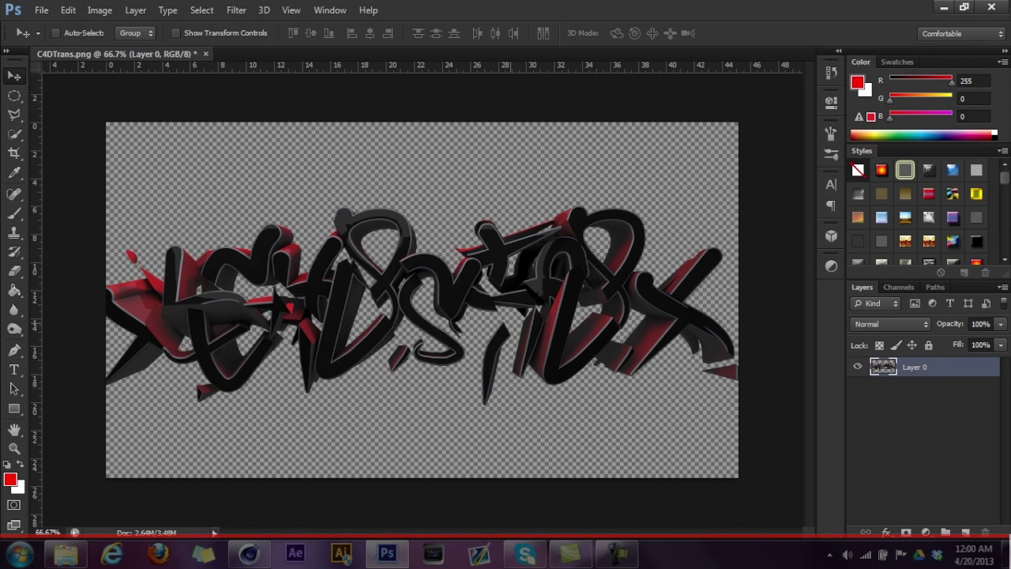
{"action": "left_click_drag", "start_coordinate": [540, 299], "coordinate": [534, 226]}
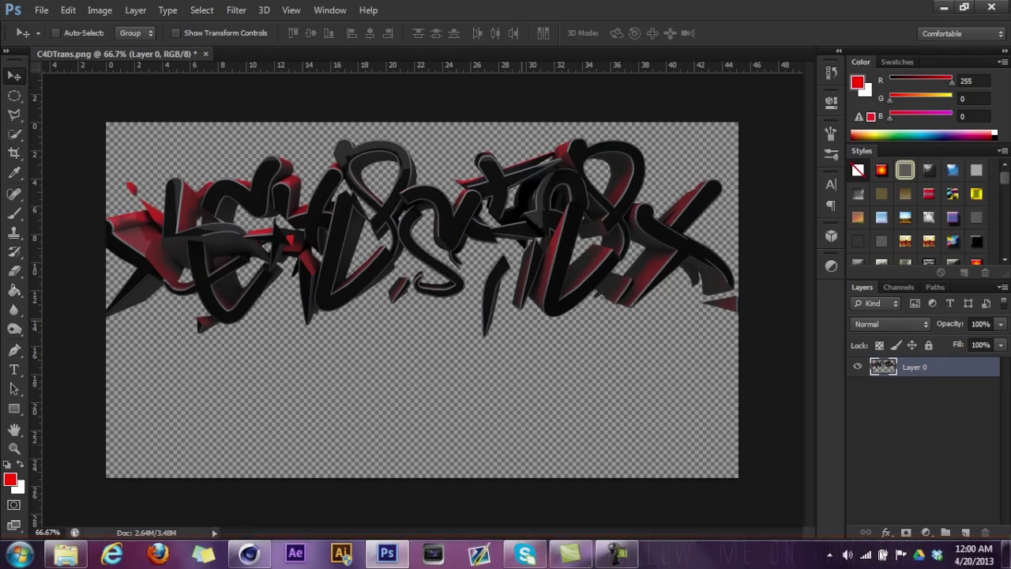